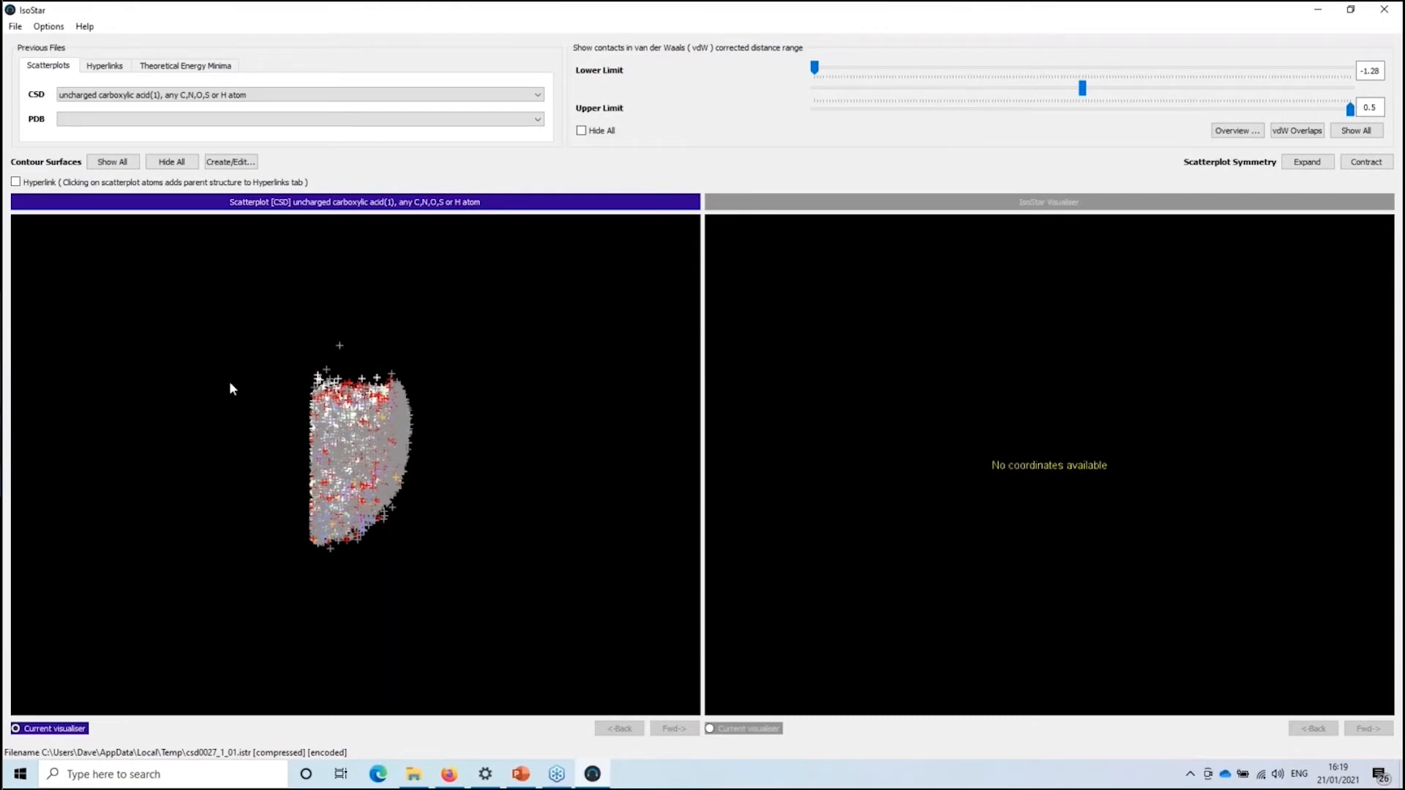
# Change the display style of the central carboxylic acid group in the scatterplot to Capped Sticks
pyautogui.moveTo(223, 444); pyautogui.dragTo(408, 319)
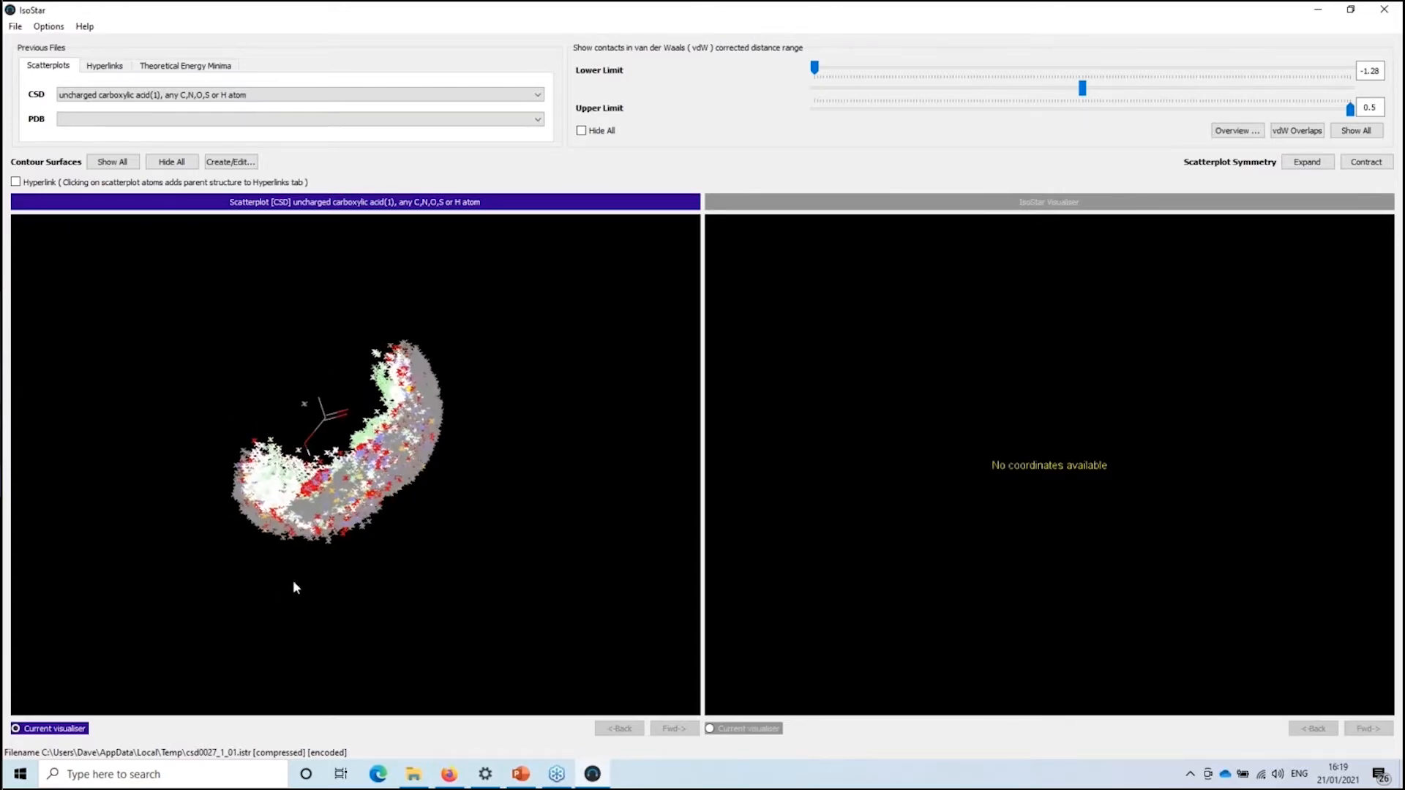
pyautogui.moveTo(292, 581); pyautogui.dragTo(631, 562)
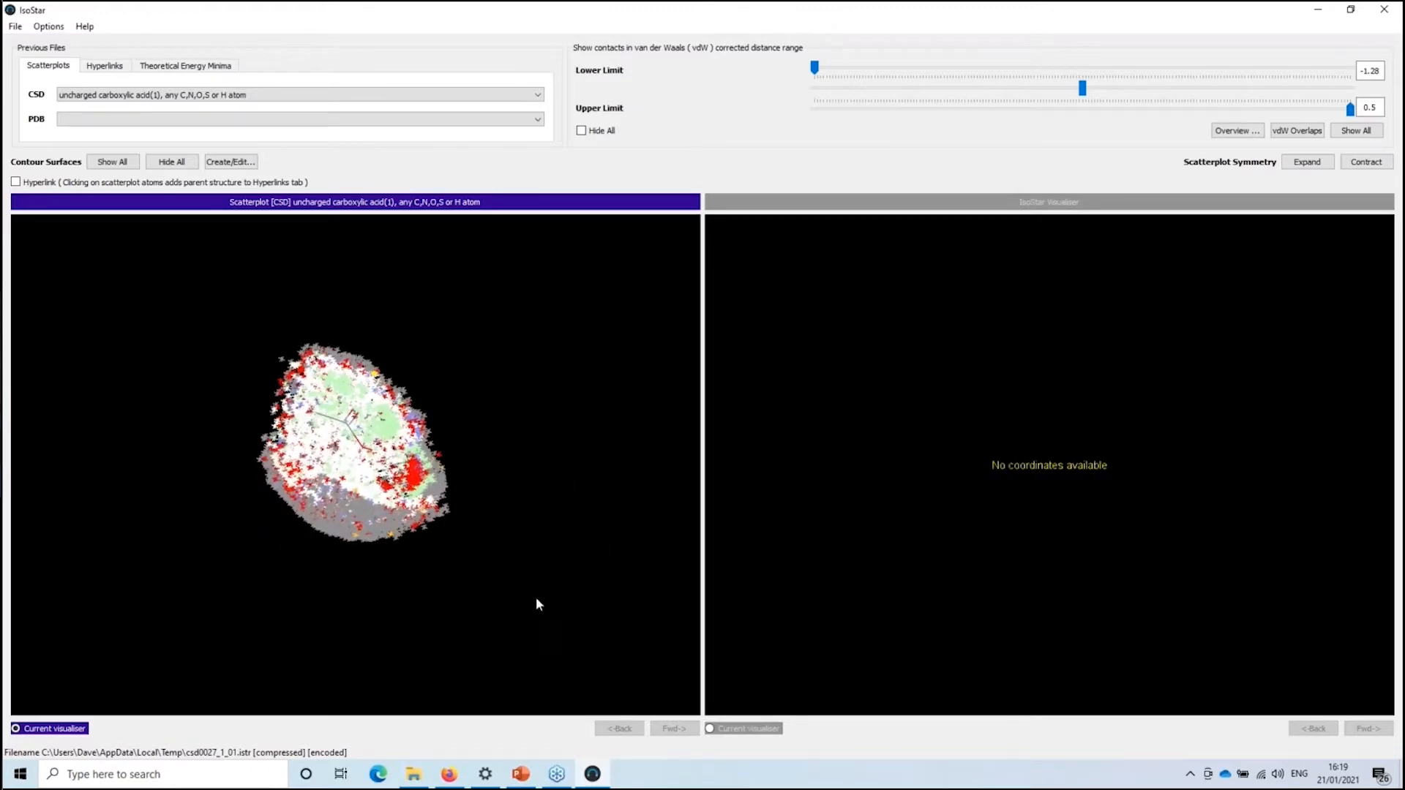
pyautogui.moveTo(540, 599); pyautogui.dragTo(682, 640)
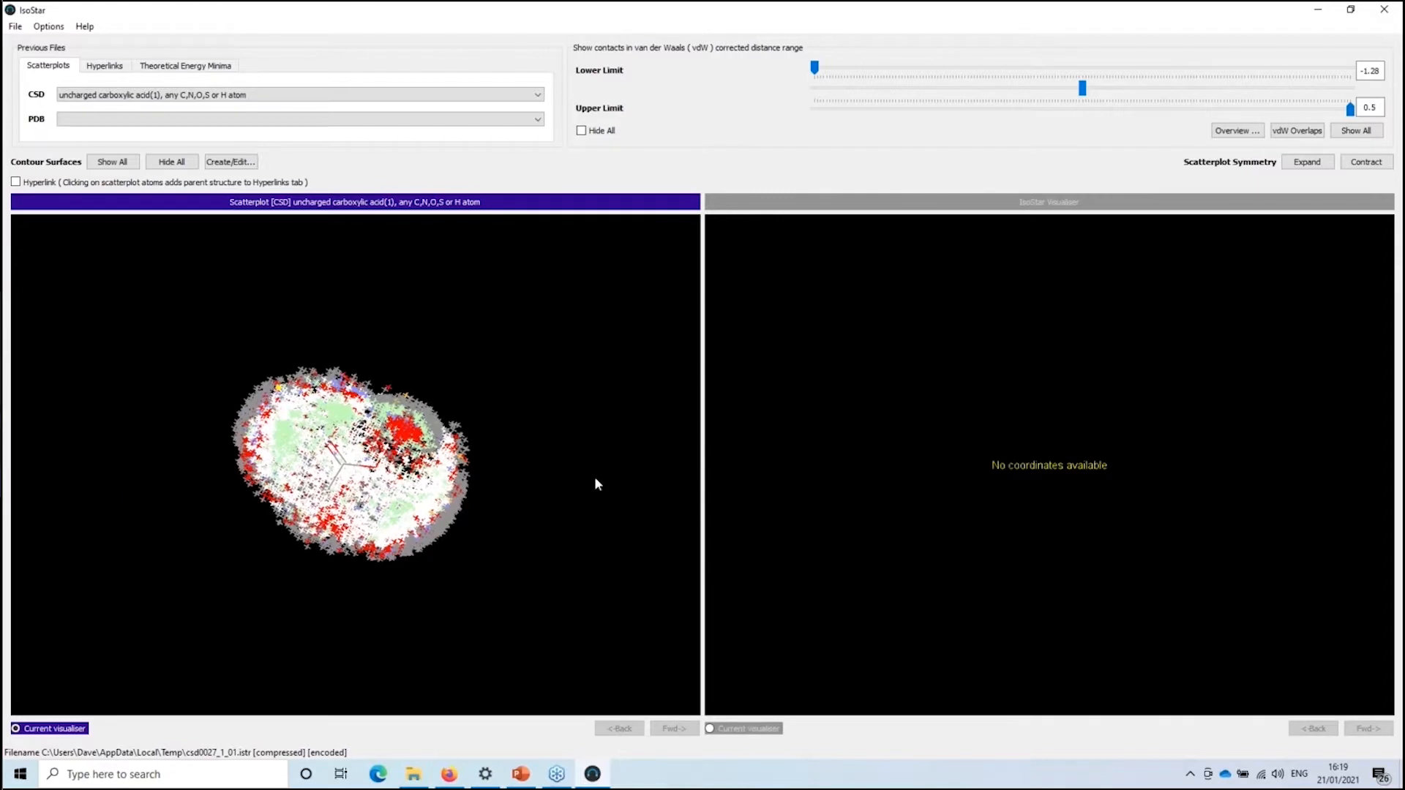
pyautogui.moveTo(505, 539); pyautogui.dragTo(408, 653)
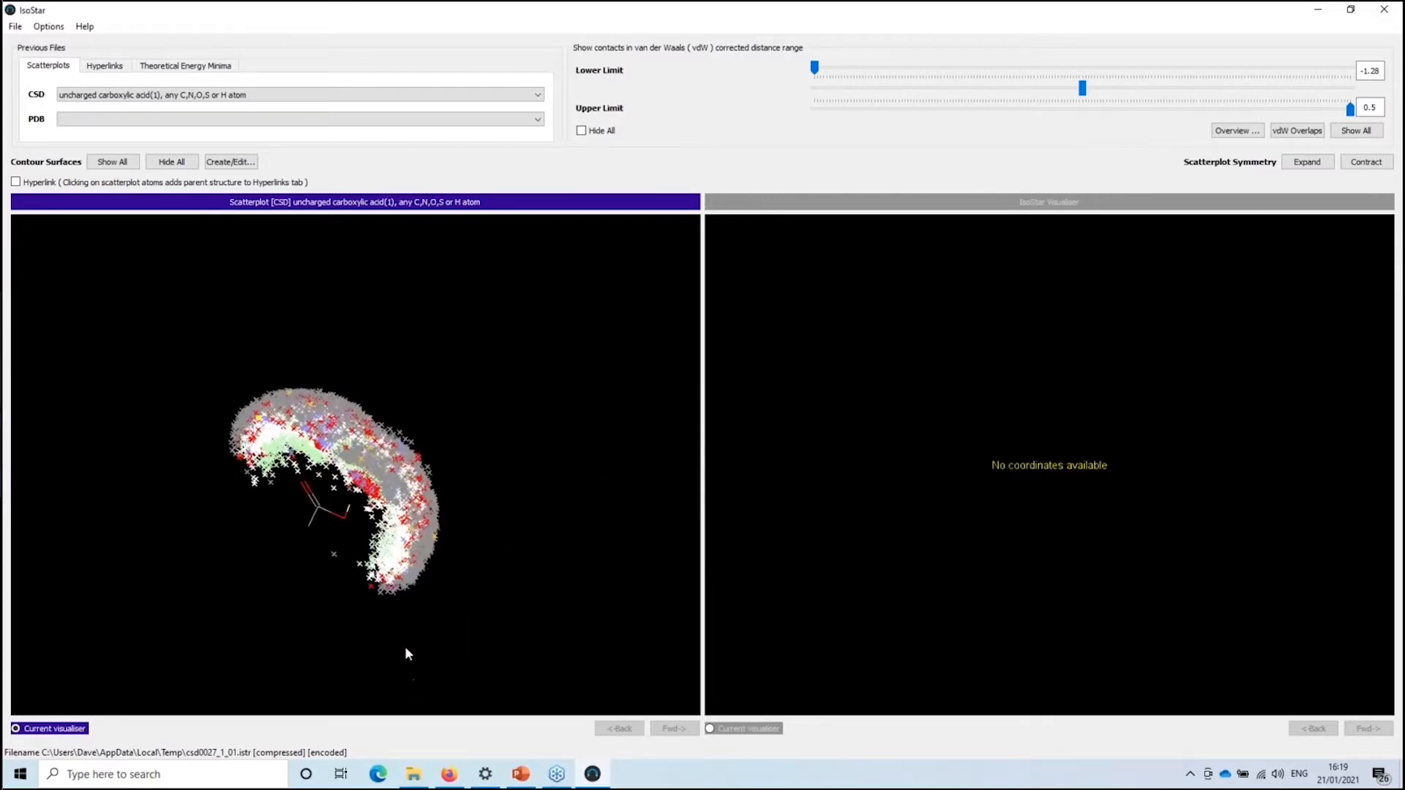
pyautogui.rightClick(319, 511)
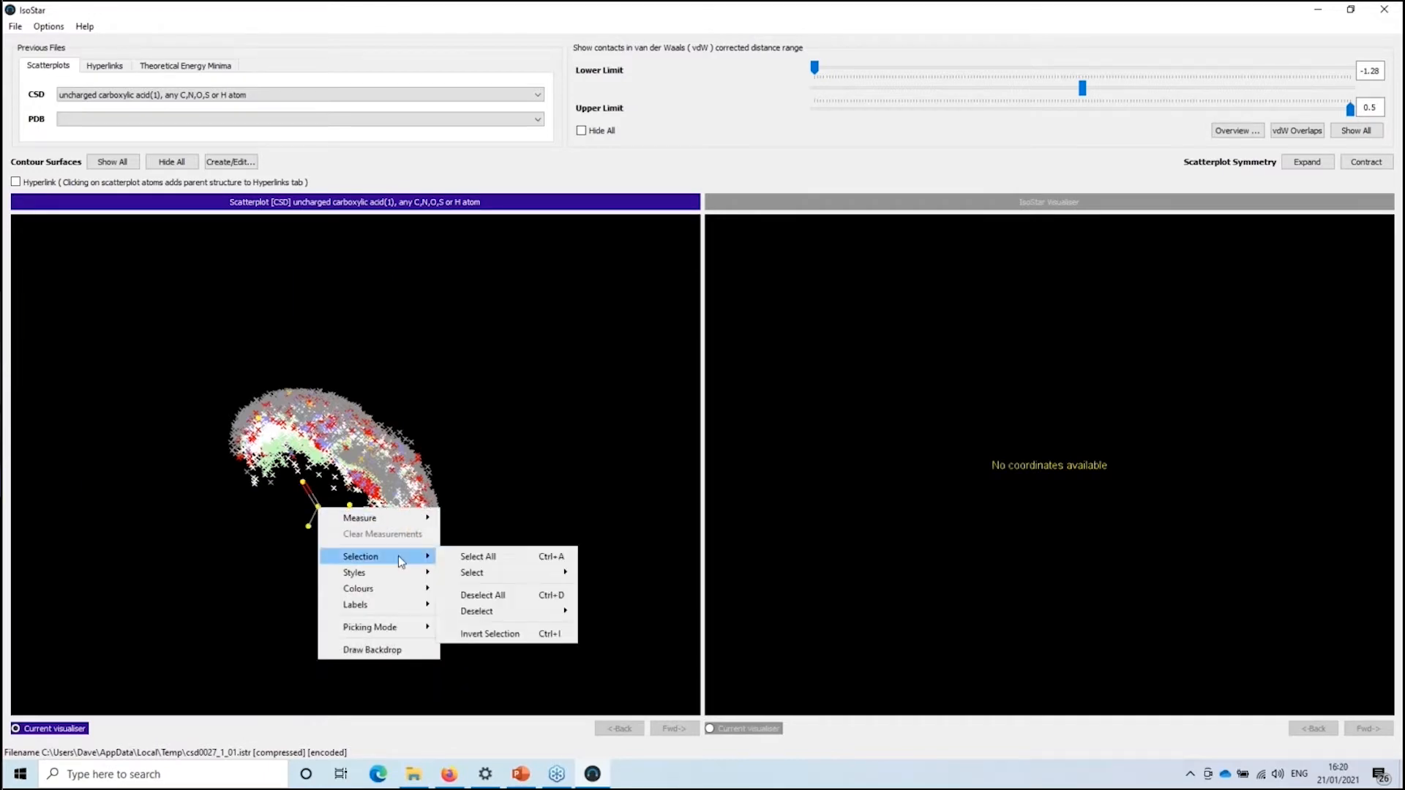
pyautogui.moveTo(416, 578)
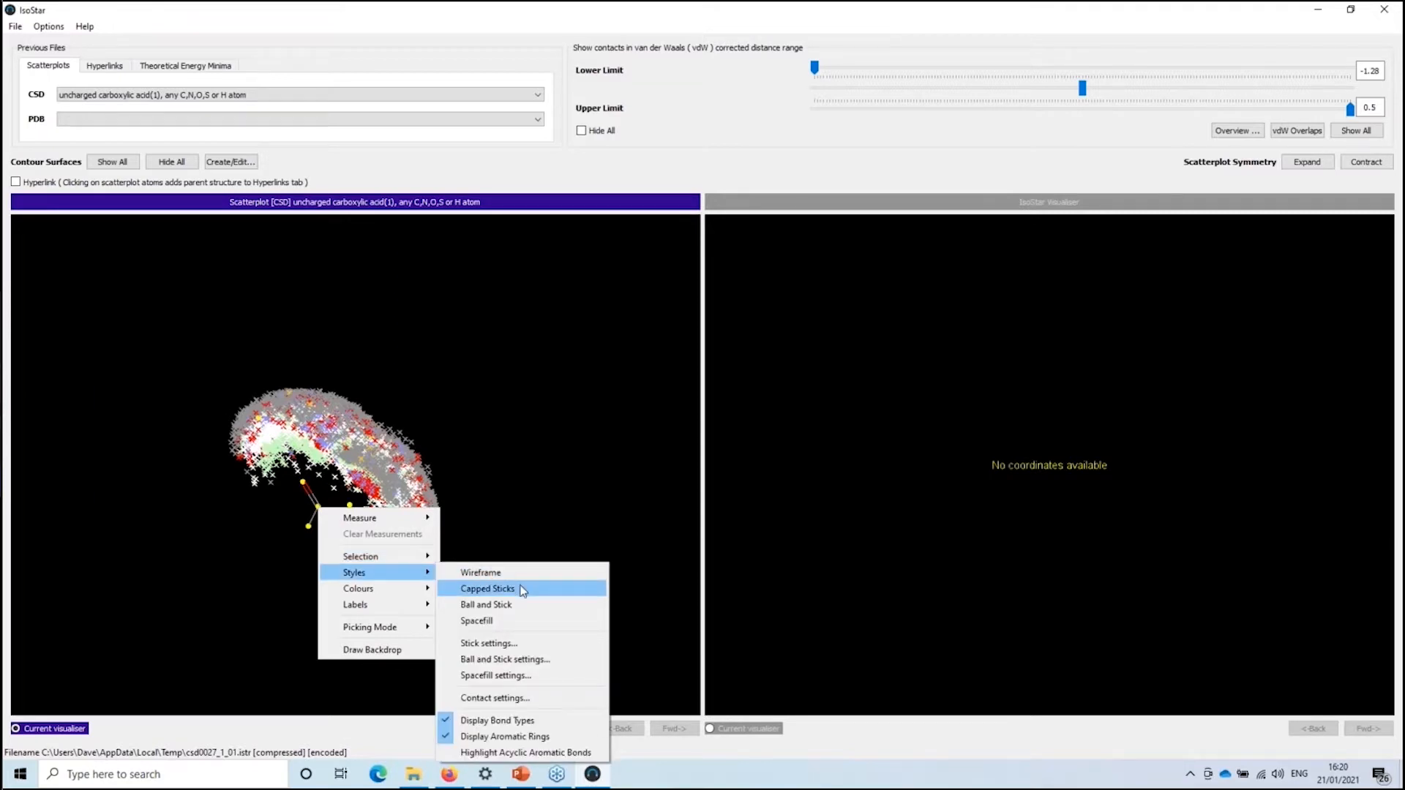
pyautogui.click(522, 590)
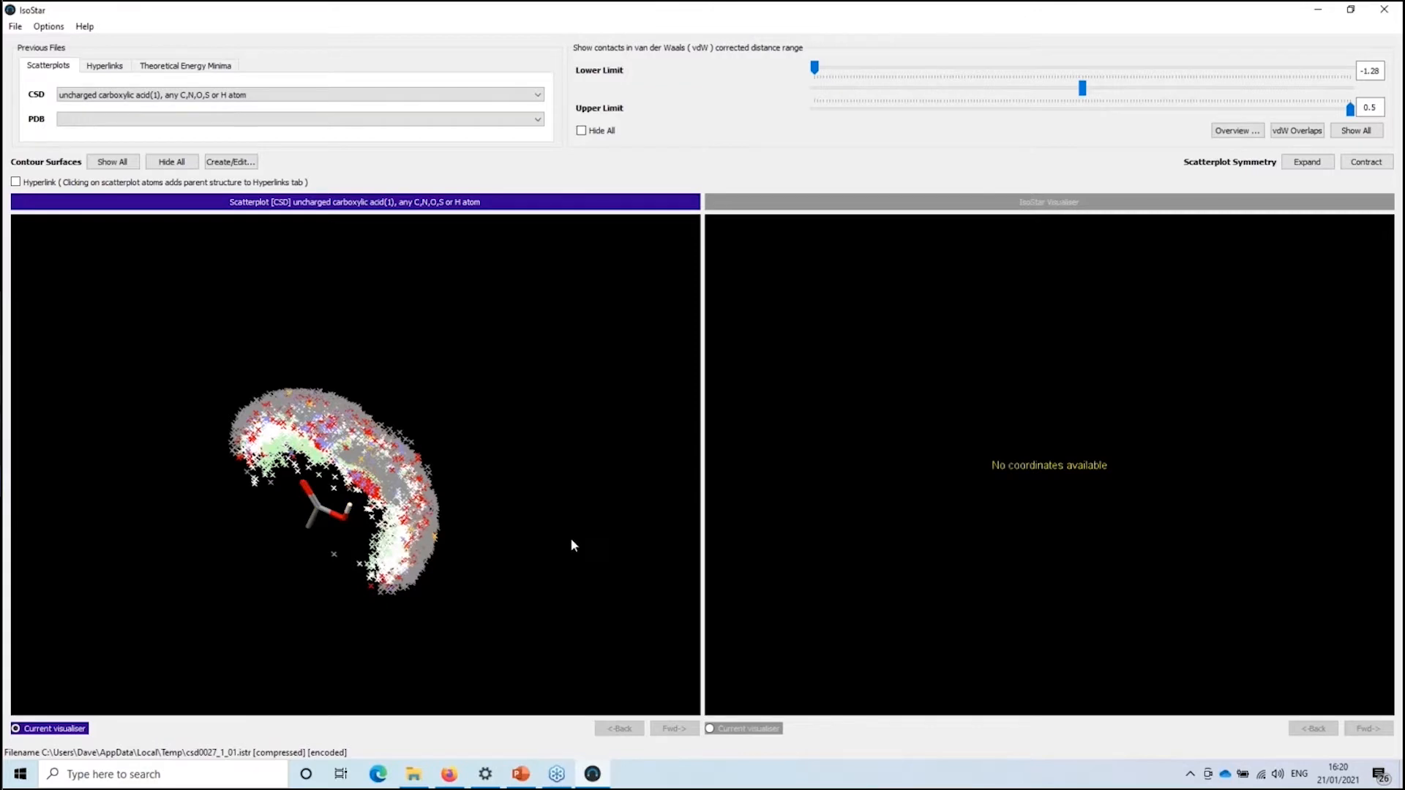
# Restrict the scatterplot to van der Waals overlaps and narrow the corrected contact distance range to -1.22 to -0.73
pyautogui.moveTo(570, 537); pyautogui.dragTo(672, 402)
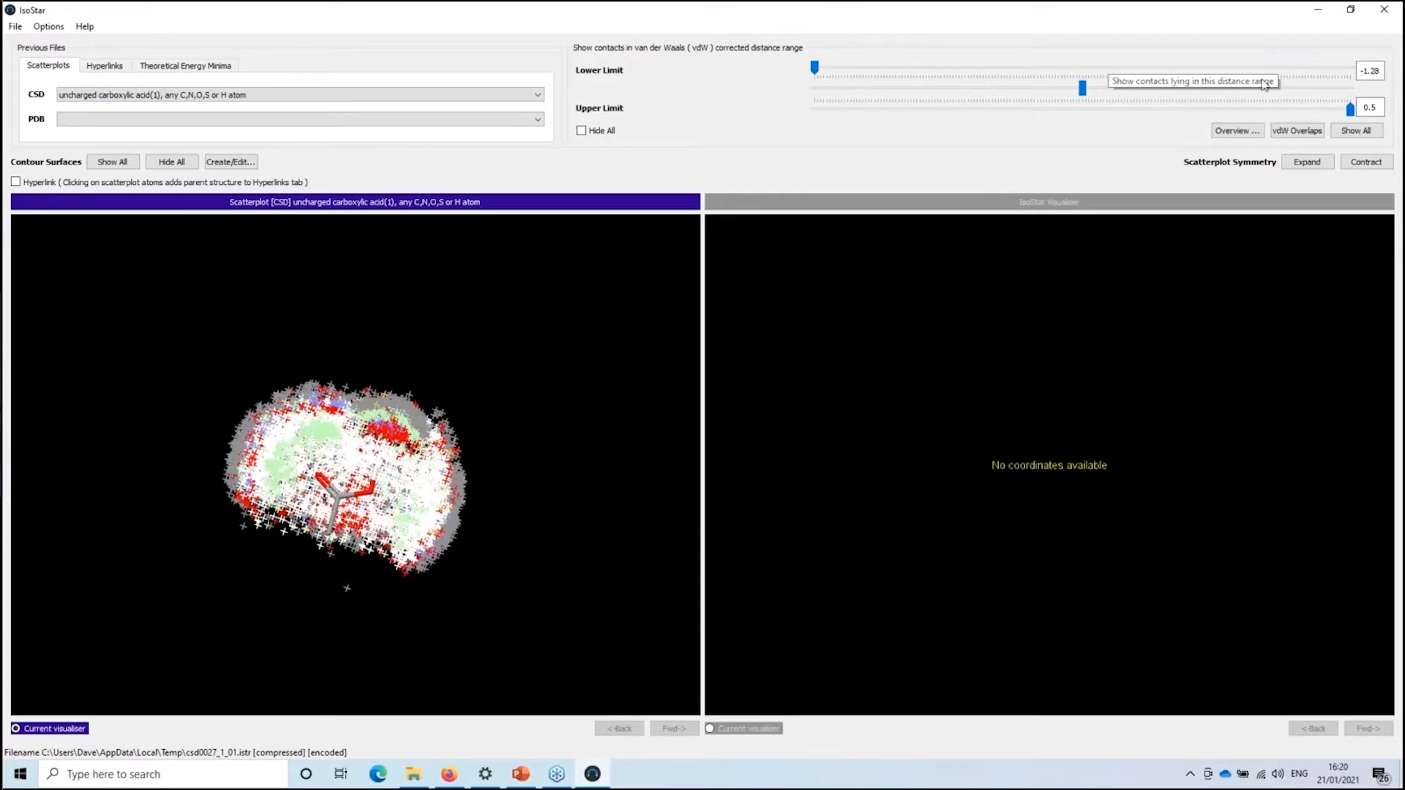
pyautogui.click(1302, 133)
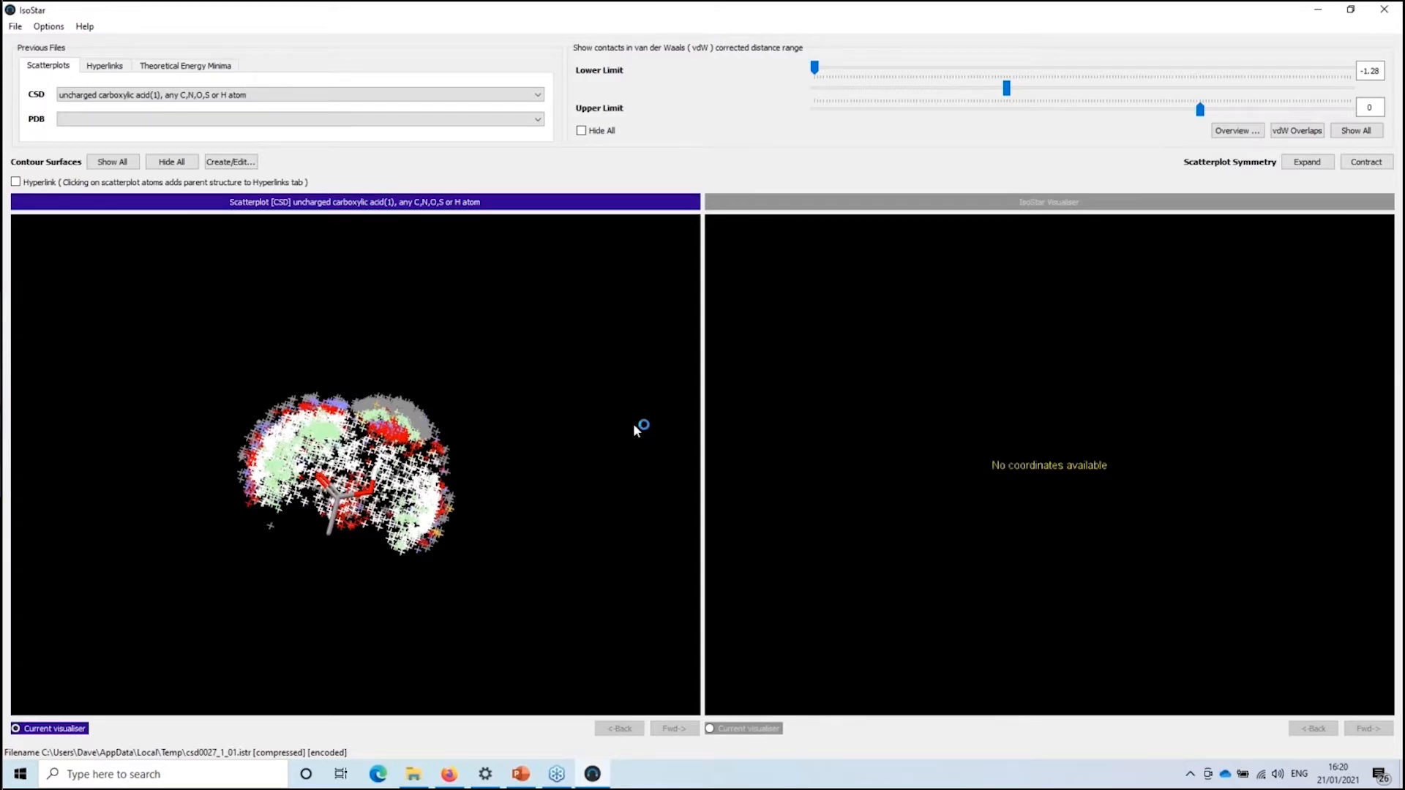
pyautogui.moveTo(634, 423)
pyautogui.mouseDown()
pyautogui.moveTo(626, 411)
pyautogui.moveTo(583, 428)
pyautogui.moveTo(636, 413)
pyautogui.mouseUp()
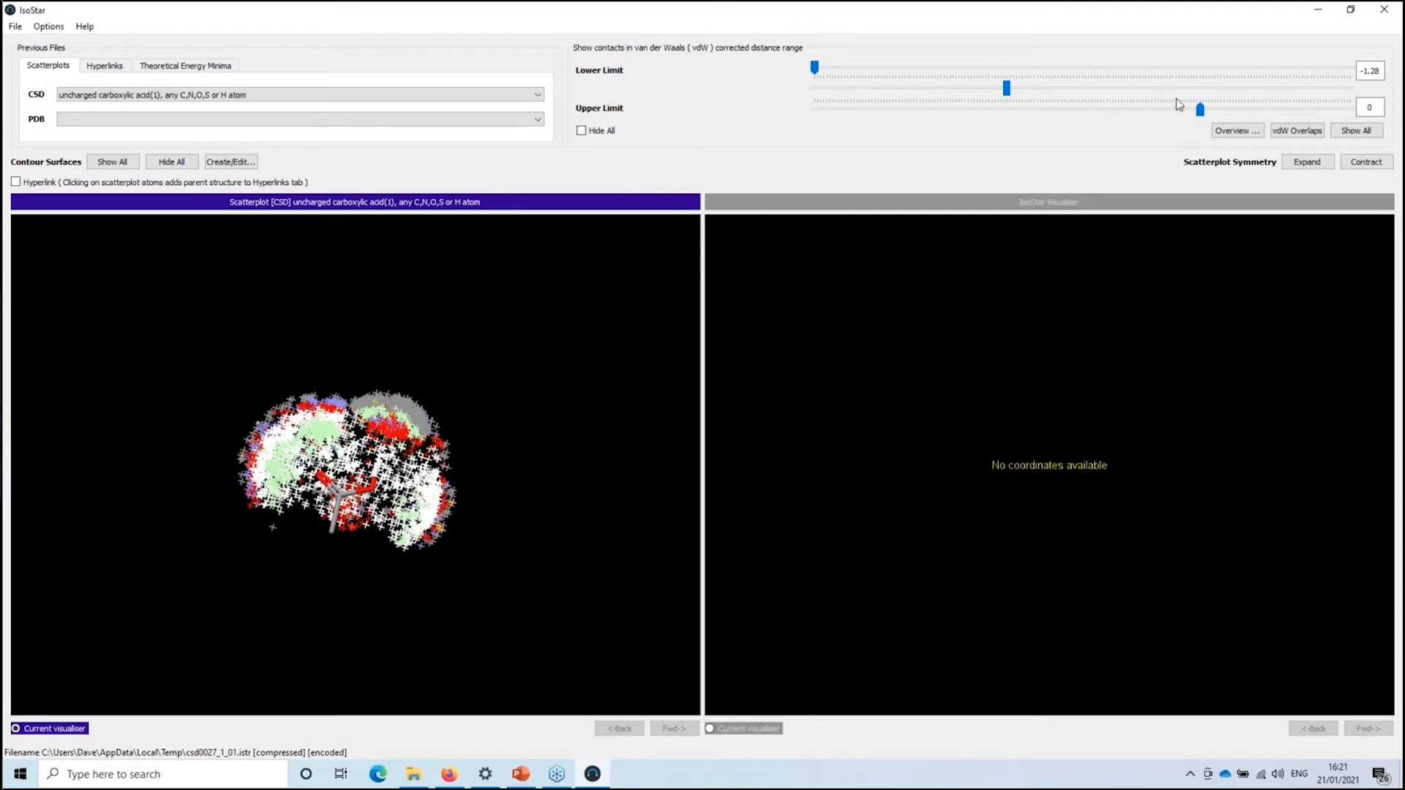
pyautogui.moveTo(1199, 110); pyautogui.dragTo(871, 110)
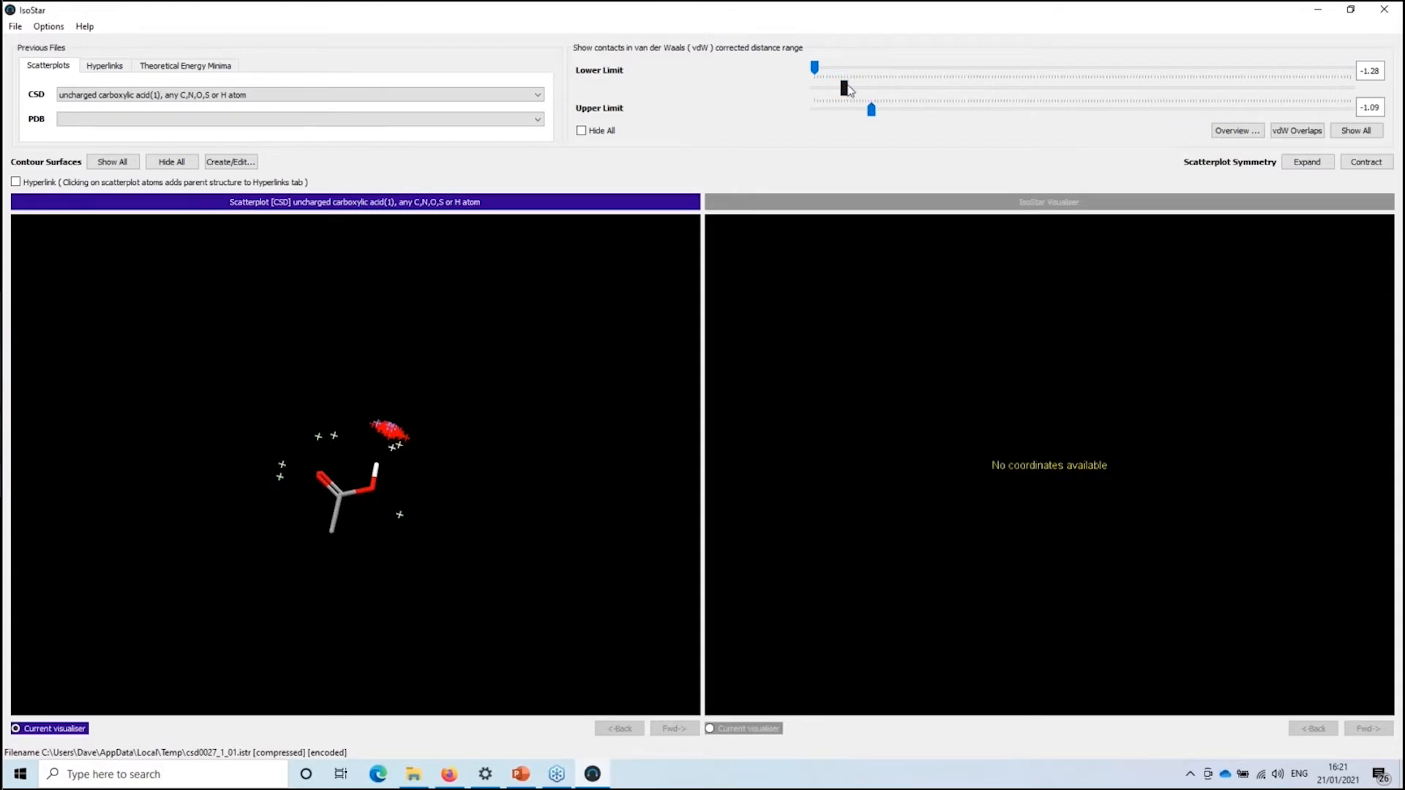
pyautogui.moveTo(846, 88); pyautogui.dragTo(853, 117)
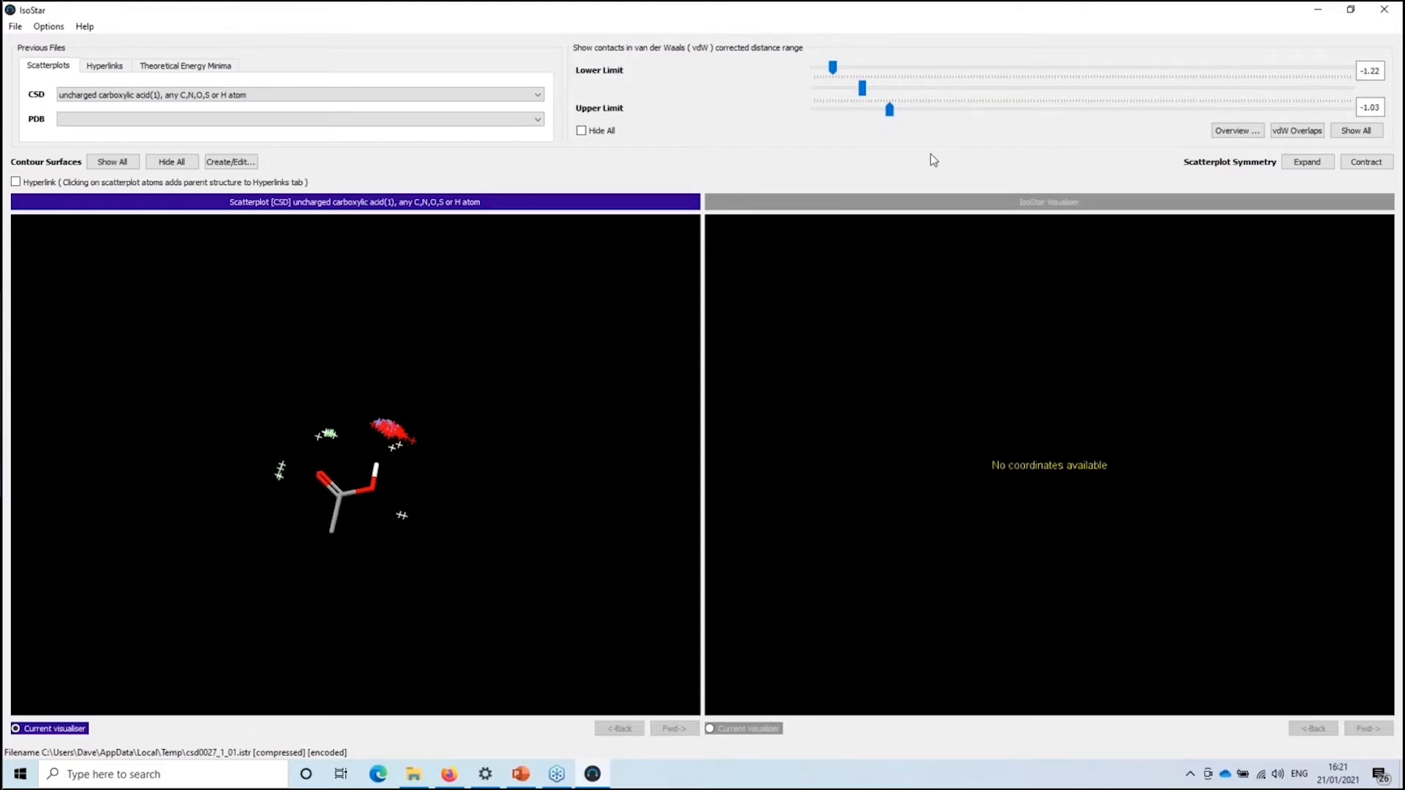
pyautogui.moveTo(889, 109); pyautogui.dragTo(980, 110)
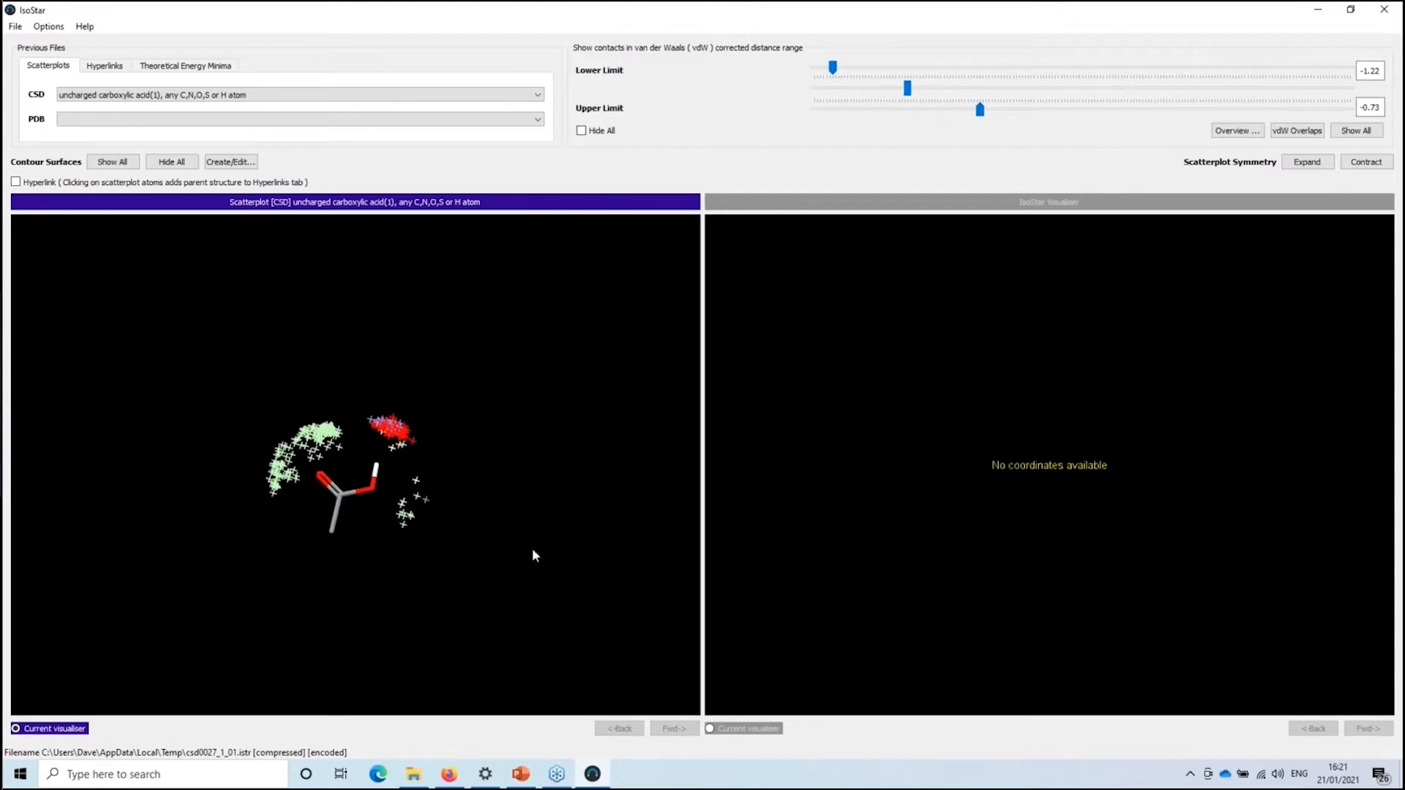
# Enable hyperlinks for scatterplot atoms and inspect the parent crystal structure of a contact just above the carbonyl oxygen
pyautogui.moveTo(533, 554); pyautogui.dragTo(516, 529)
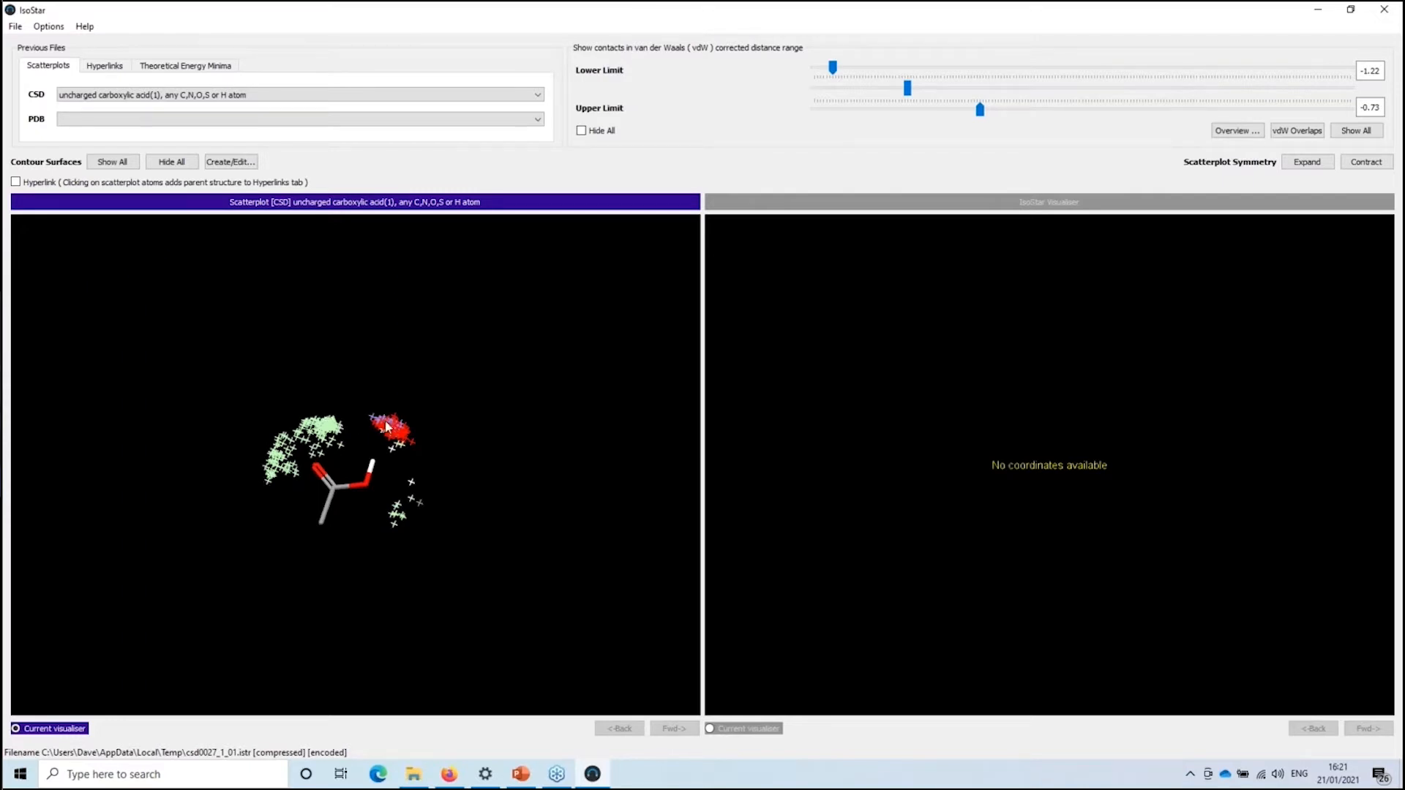
pyautogui.moveTo(523, 529); pyautogui.dragTo(507, 542)
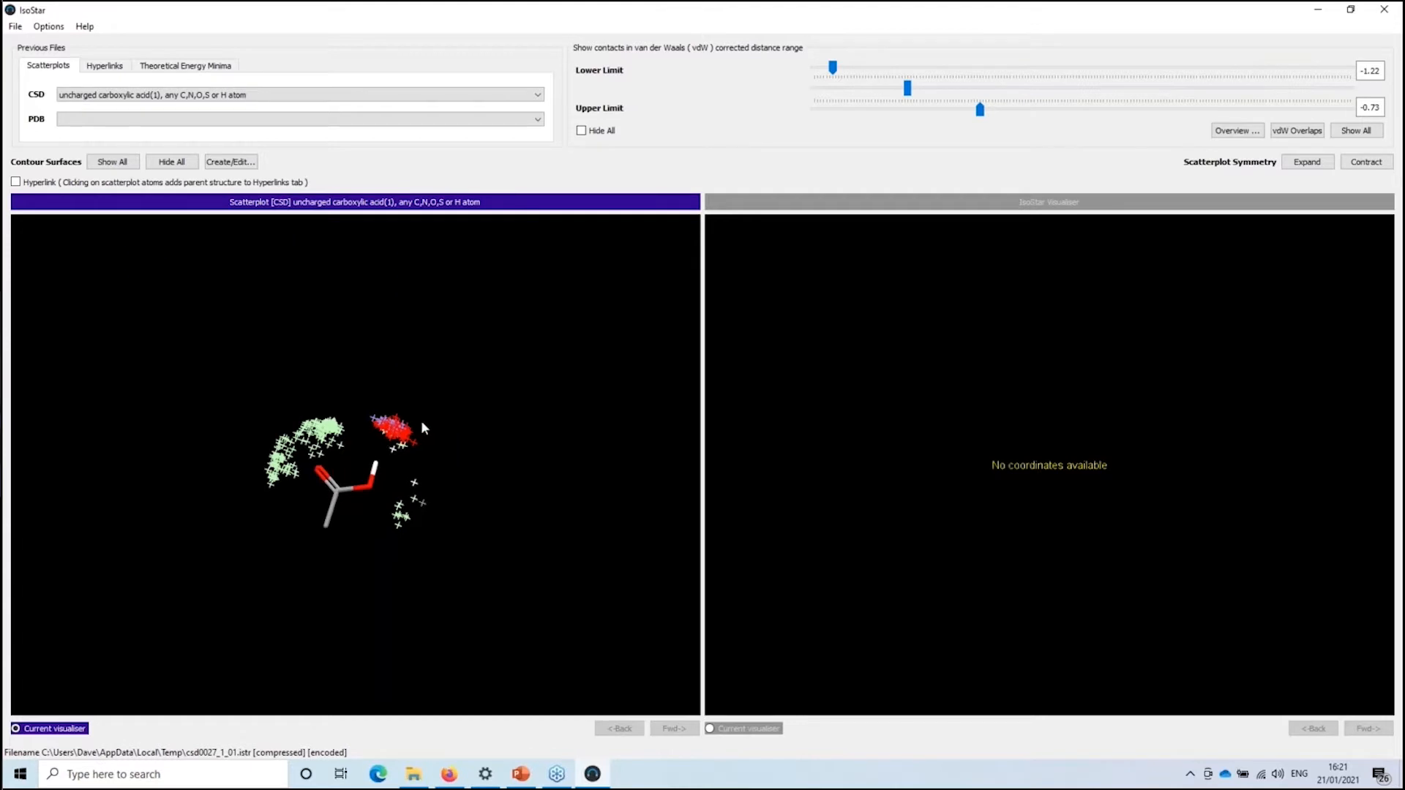
pyautogui.moveTo(423, 427)
pyautogui.mouseDown()
pyautogui.moveTo(445, 439)
pyautogui.moveTo(431, 454)
pyautogui.moveTo(369, 456)
pyautogui.moveTo(427, 462)
pyautogui.moveTo(470, 417)
pyautogui.moveTo(449, 432)
pyautogui.mouseUp()
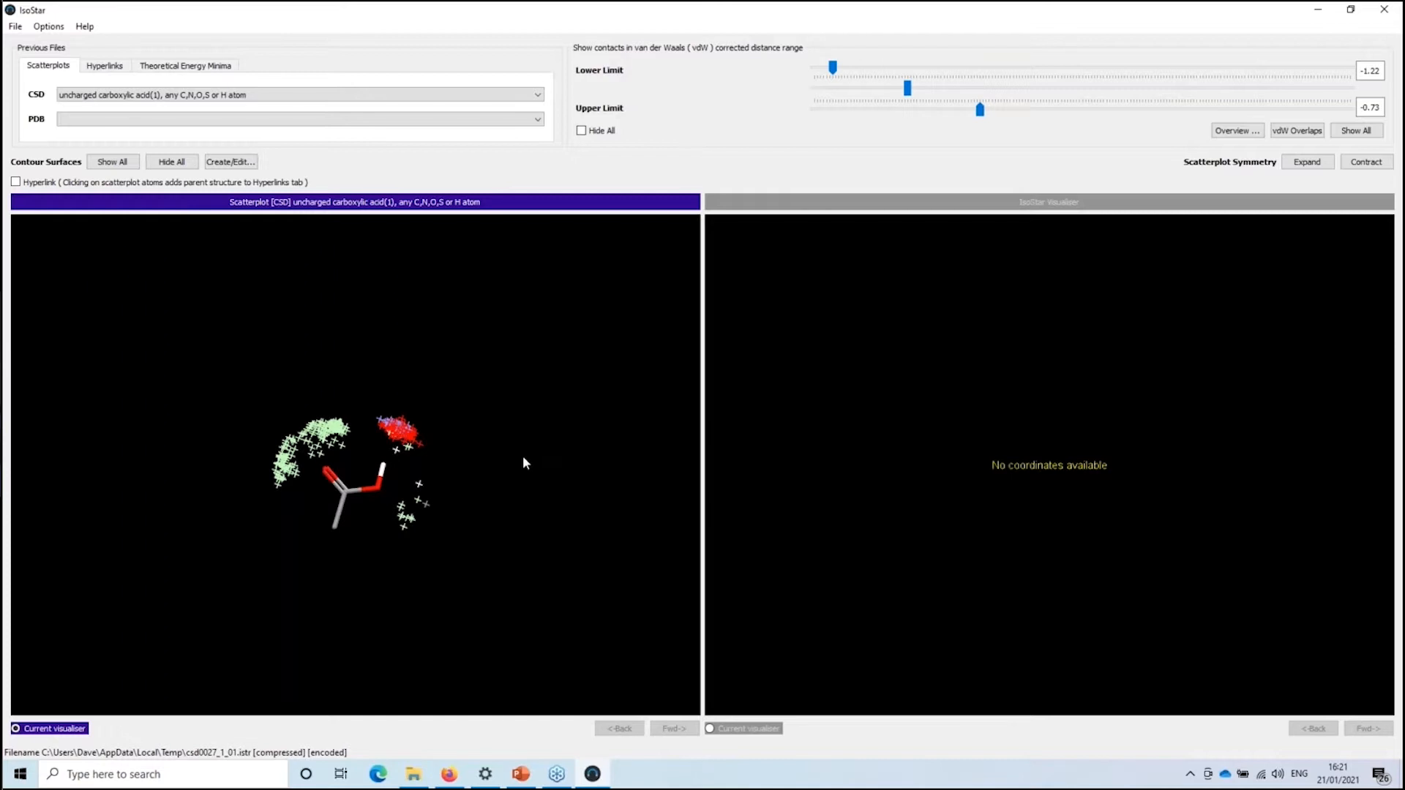
pyautogui.moveTo(524, 457)
pyautogui.mouseDown()
pyautogui.moveTo(488, 462)
pyautogui.moveTo(516, 480)
pyautogui.mouseUp()
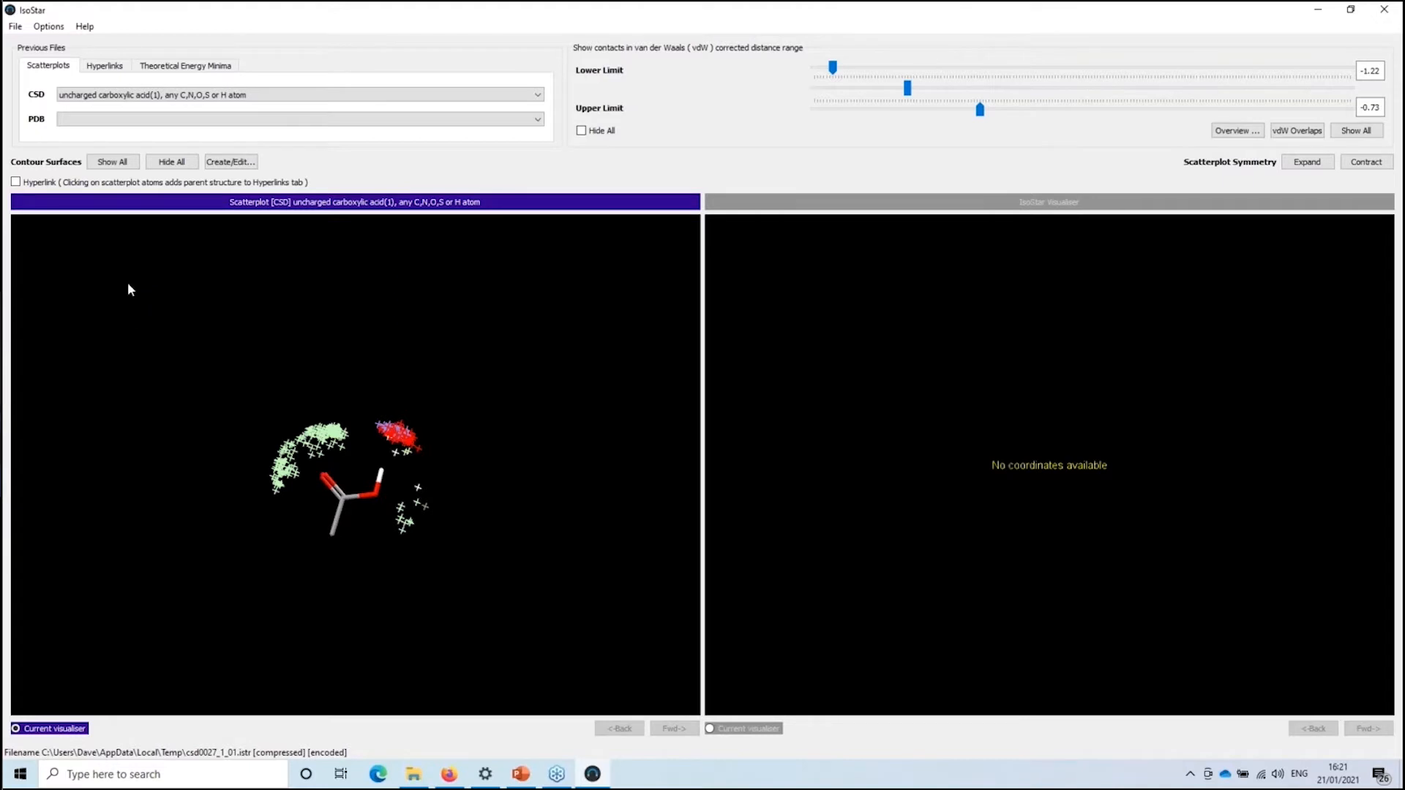
pyautogui.click(15, 184)
pyautogui.click(341, 450)
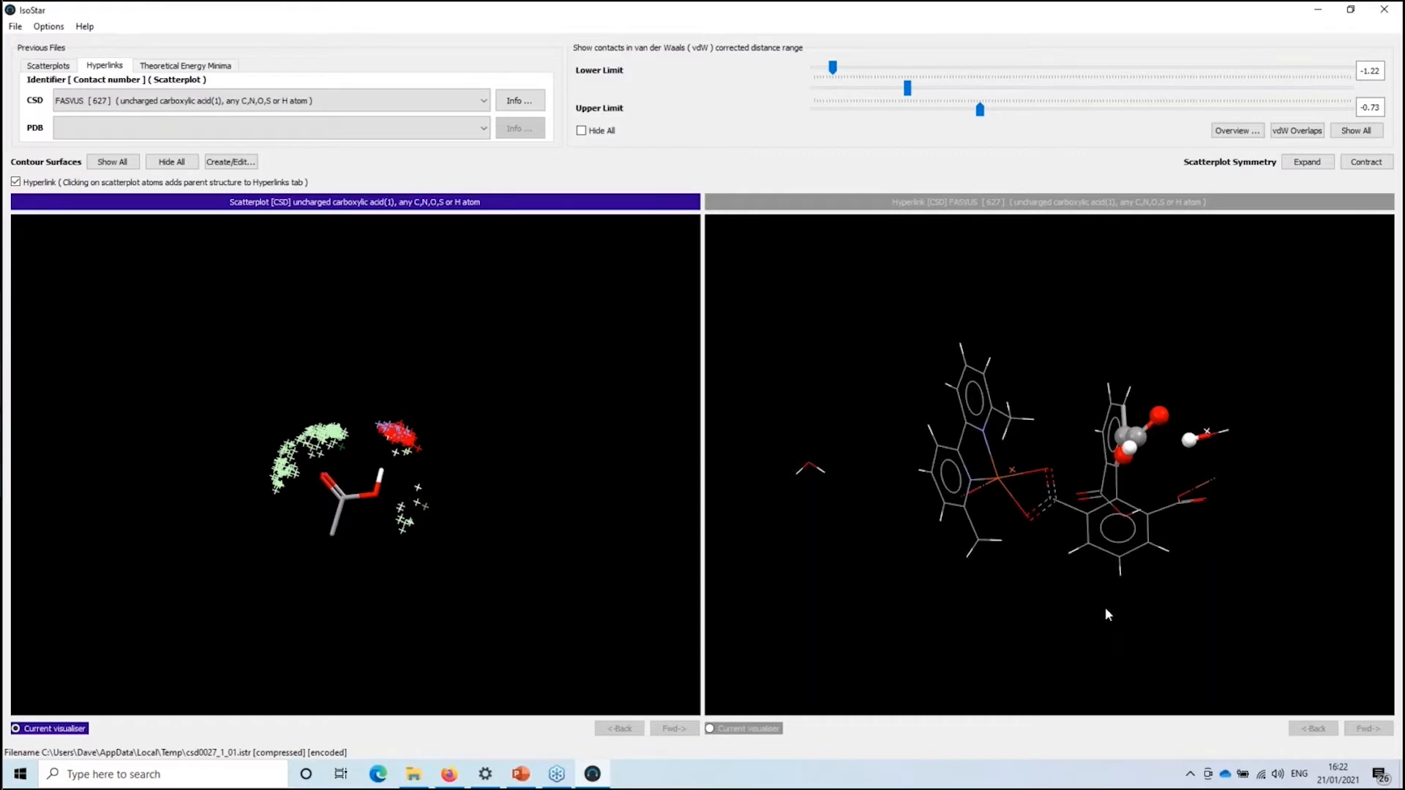
pyautogui.moveTo(1107, 615); pyautogui.dragTo(1220, 652)
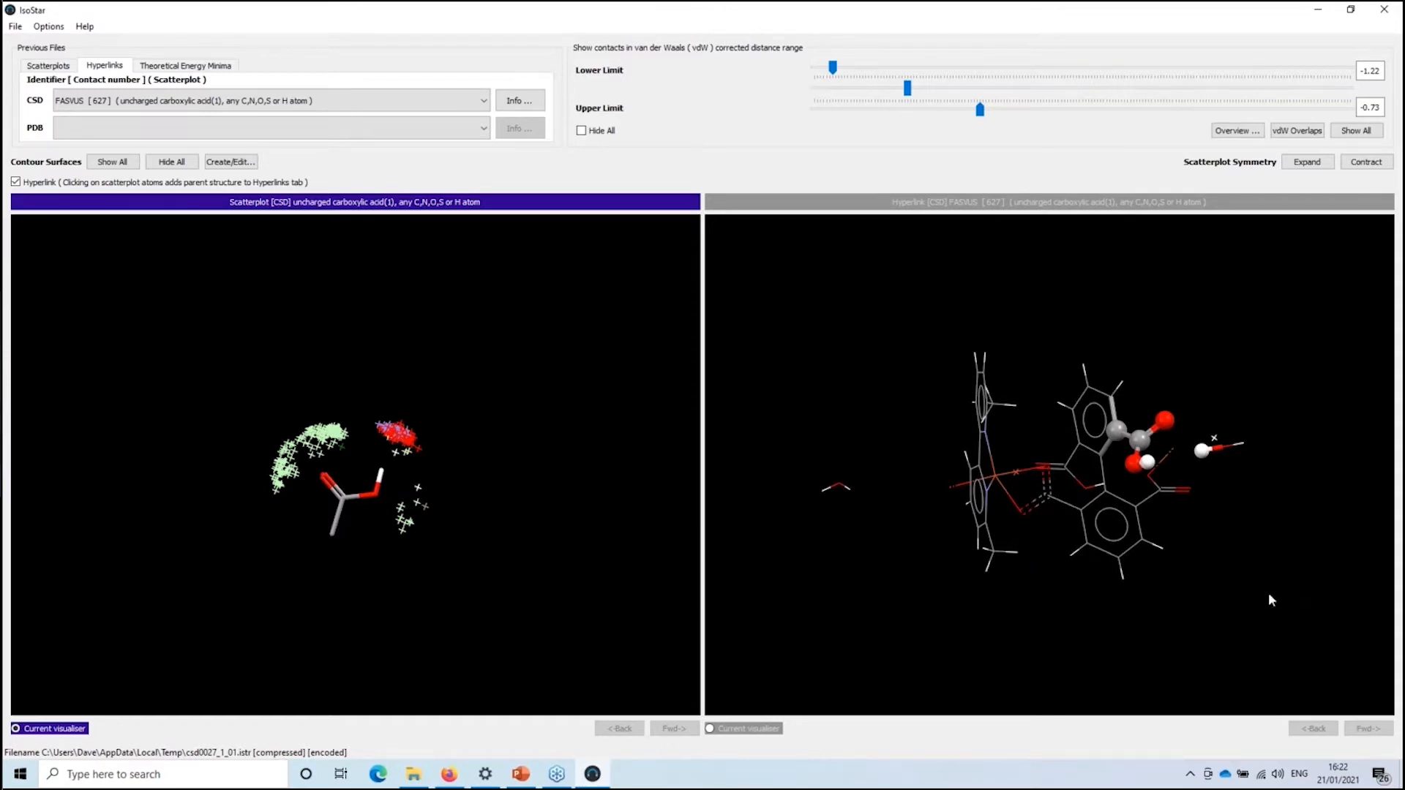
pyautogui.moveTo(1267, 595)
pyautogui.mouseDown()
pyautogui.moveTo(1292, 618)
pyautogui.moveTo(1273, 624)
pyautogui.moveTo(1282, 552)
pyautogui.moveTo(1279, 577)
pyautogui.mouseUp()
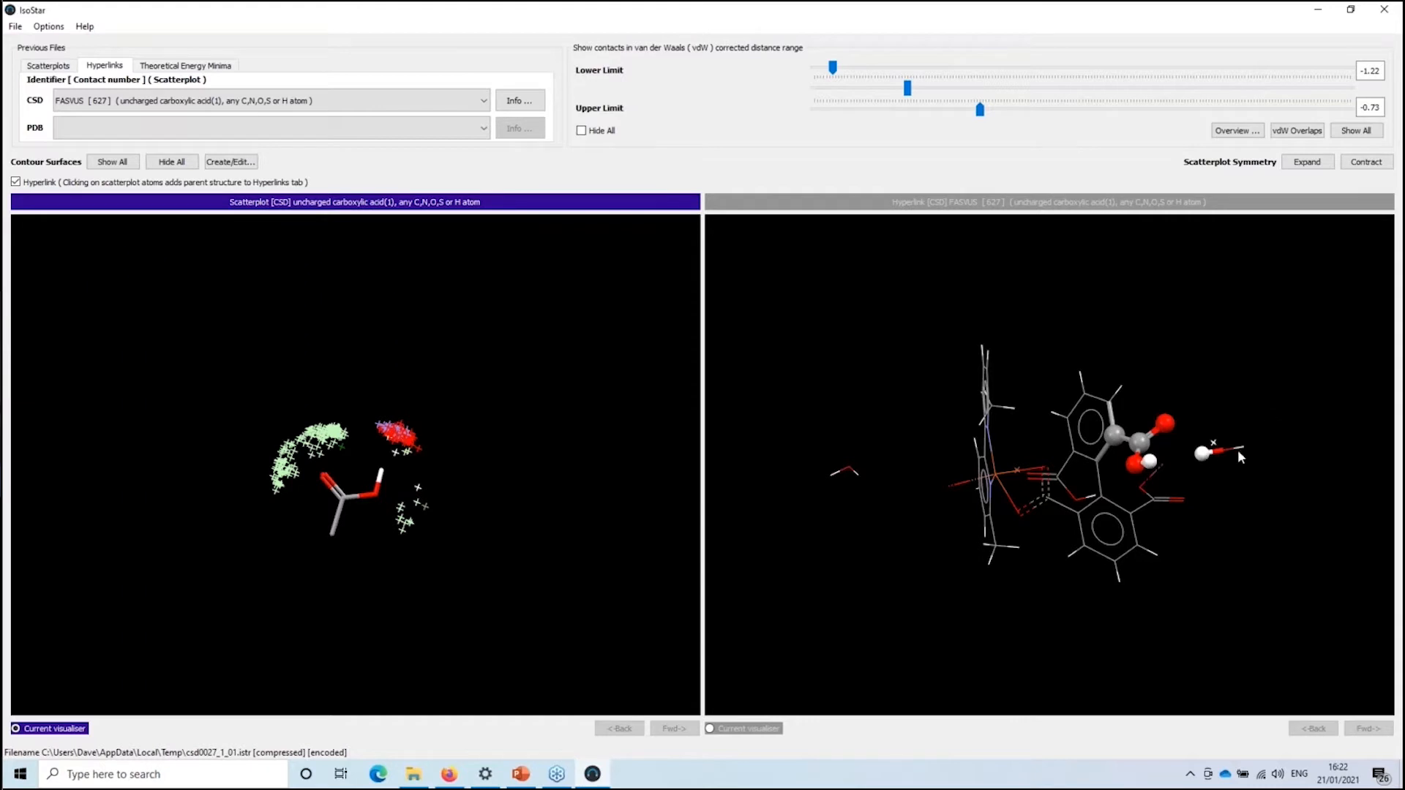
pyautogui.moveTo(1239, 514)
pyautogui.mouseDown()
pyautogui.moveTo(1239, 542)
pyautogui.moveTo(1258, 534)
pyautogui.moveTo(1227, 539)
pyautogui.mouseUp()
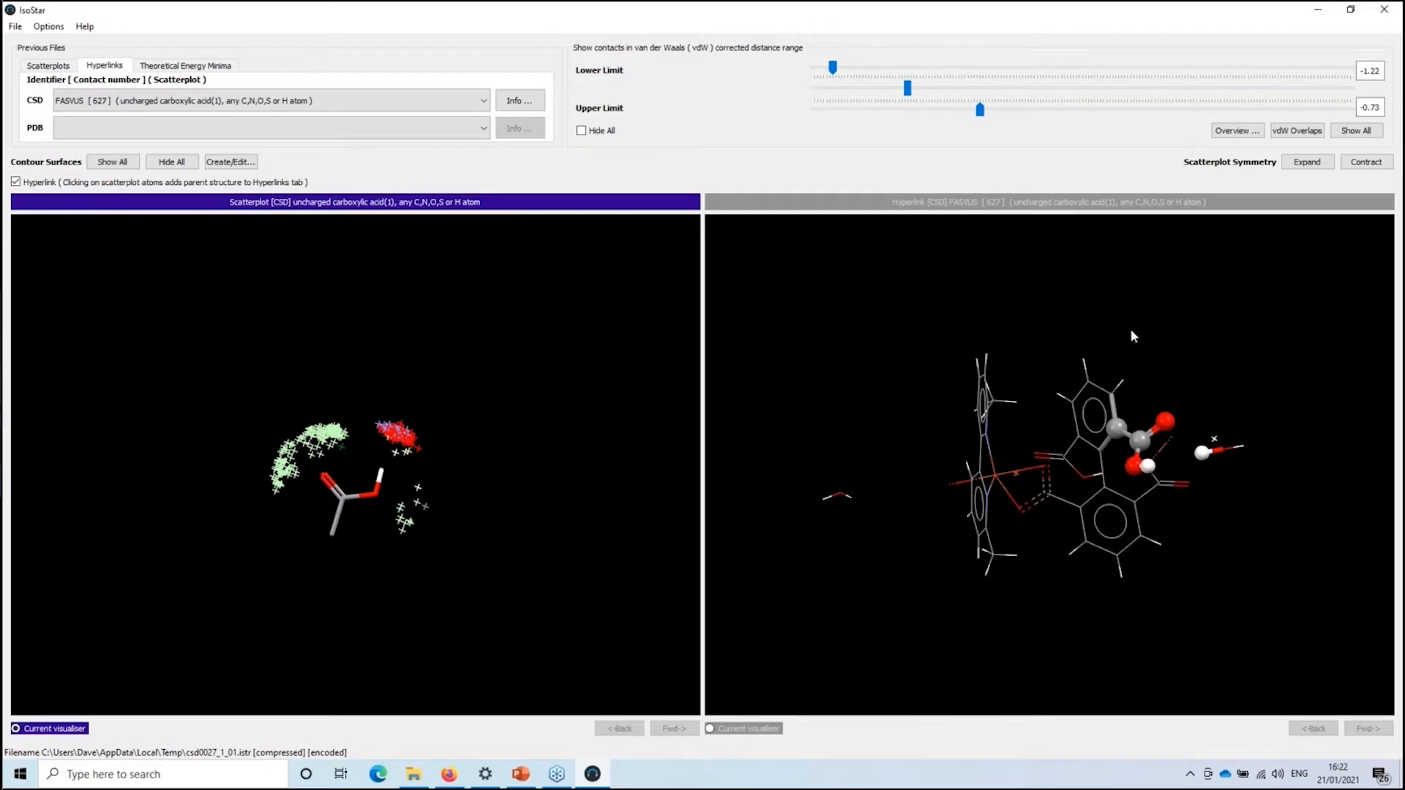
# Open the parent structure of a red oxygen contact near the acid's hydroxyl hydrogen and inspect its hydrogen-bond geometry
pyautogui.click(402, 439)
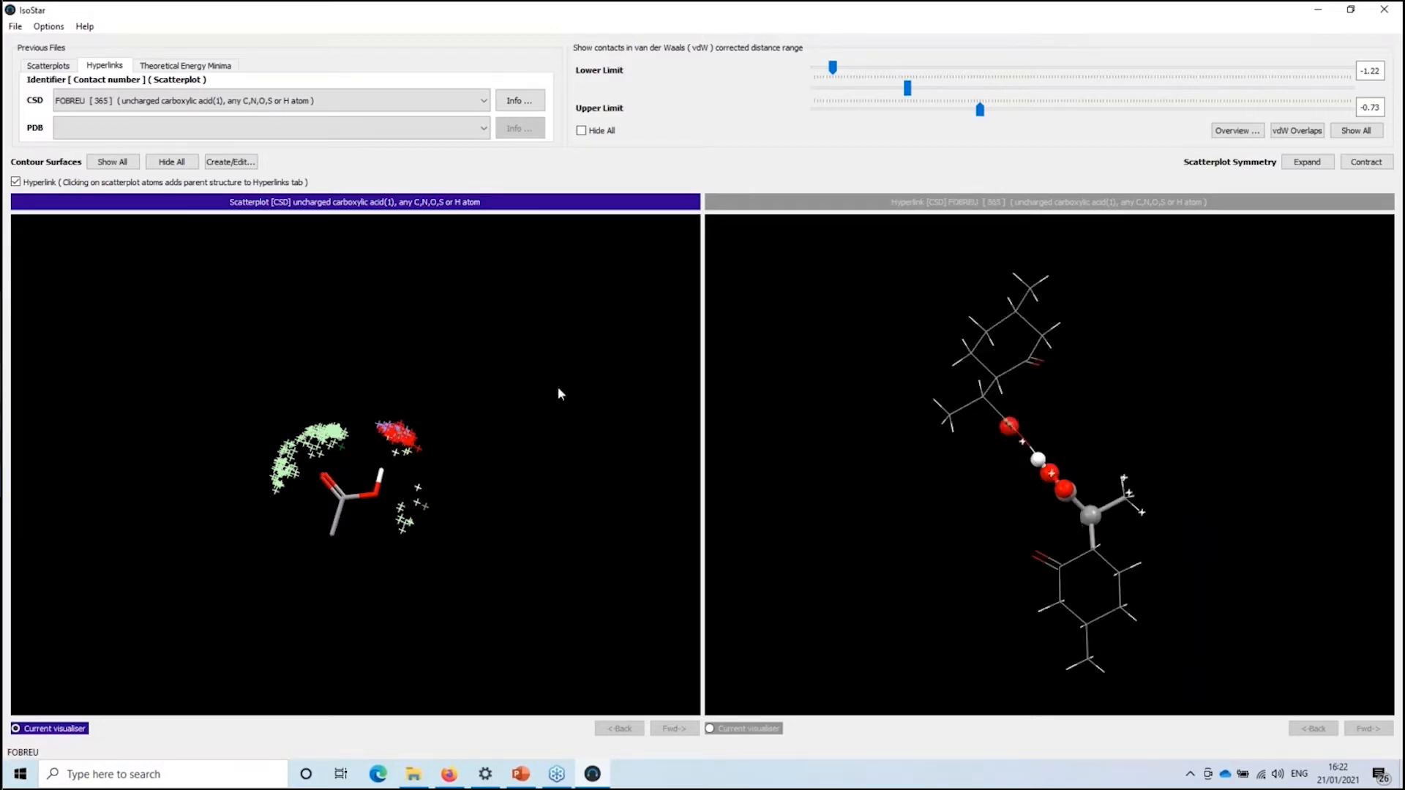
pyautogui.moveTo(1149, 384); pyautogui.dragTo(983, 504)
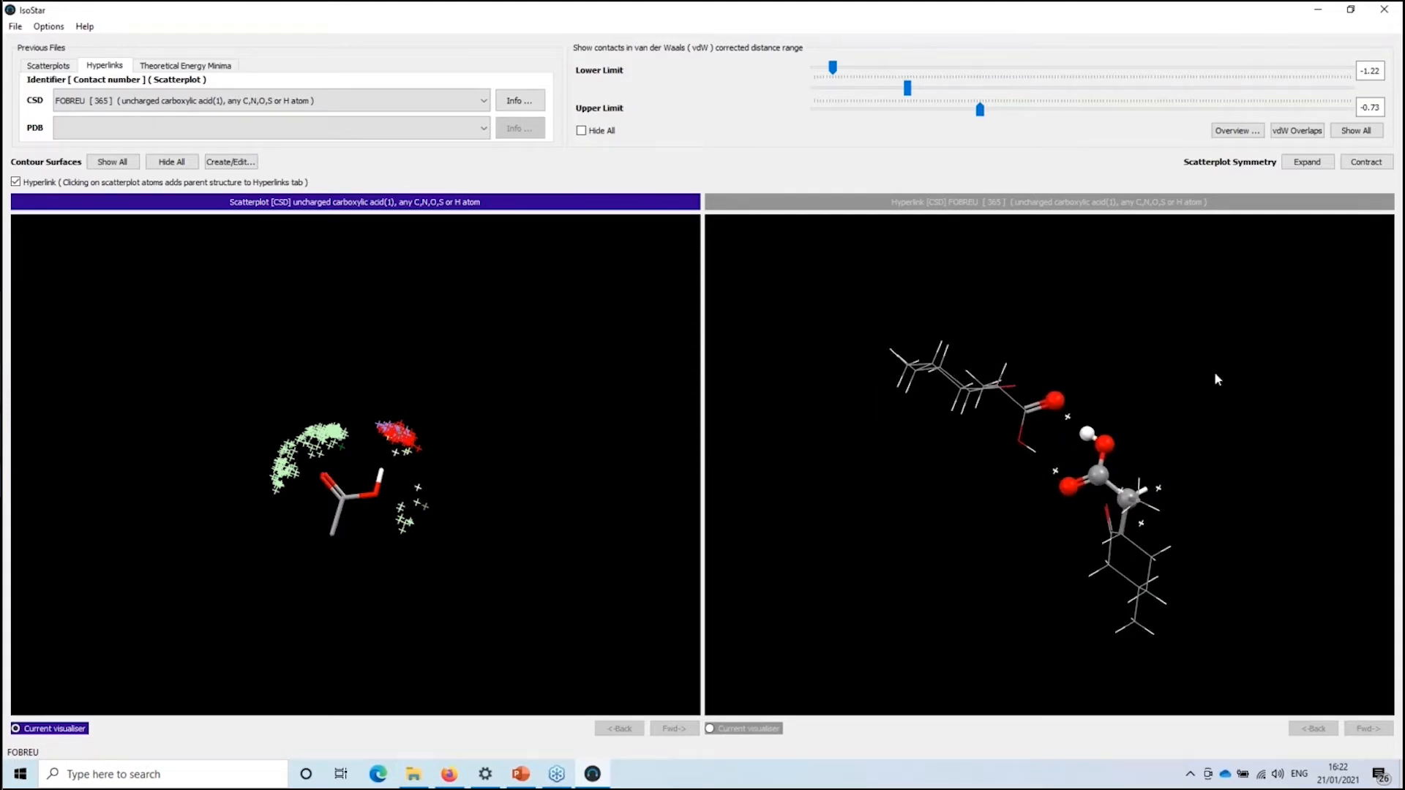
pyautogui.moveTo(965, 556); pyautogui.dragTo(940, 578)
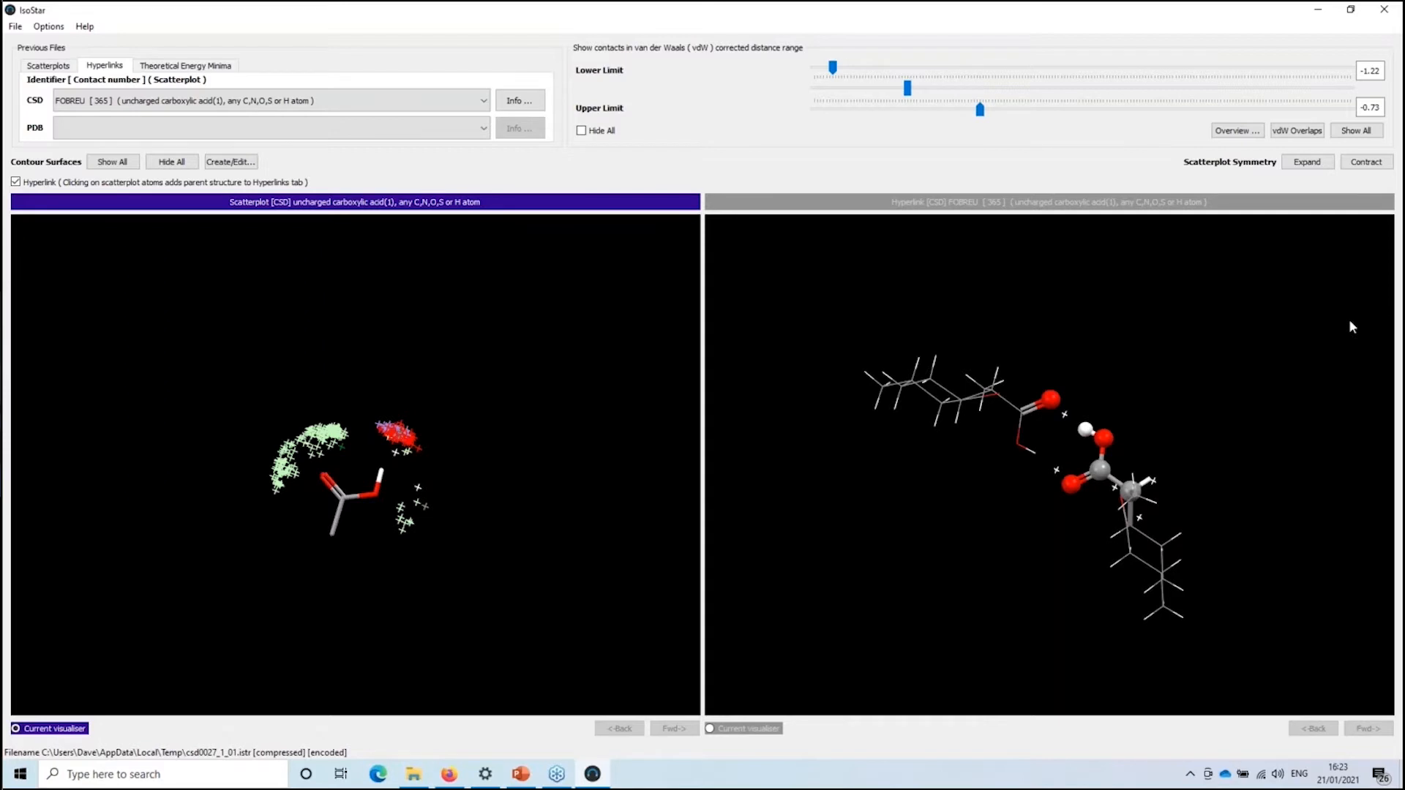
# From the browser's uncharged carboxylic acid page, load the CSD scatterplot for any polar X-H (X= N,O or S) into the current visualiser
pyautogui.click(1323, 10)
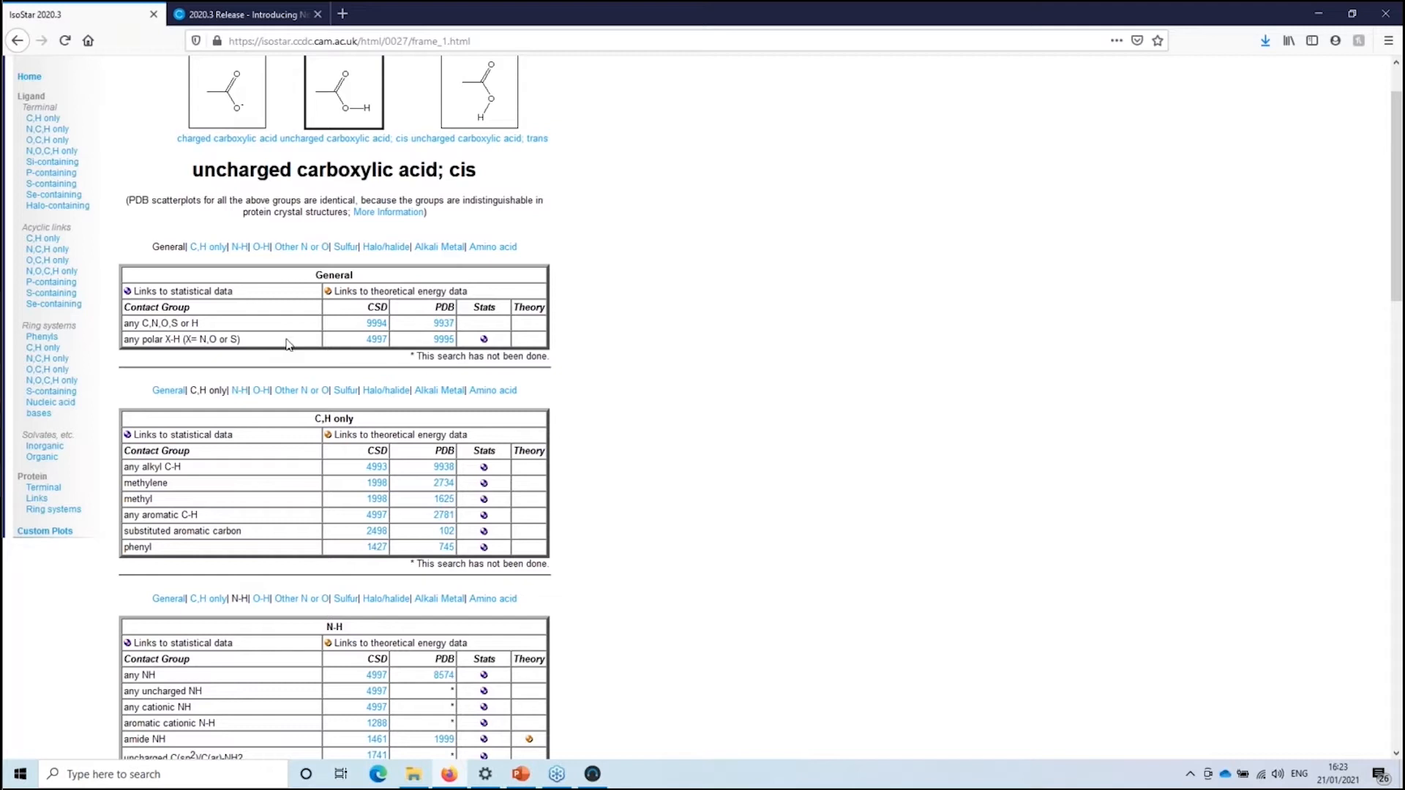
pyautogui.click(378, 340)
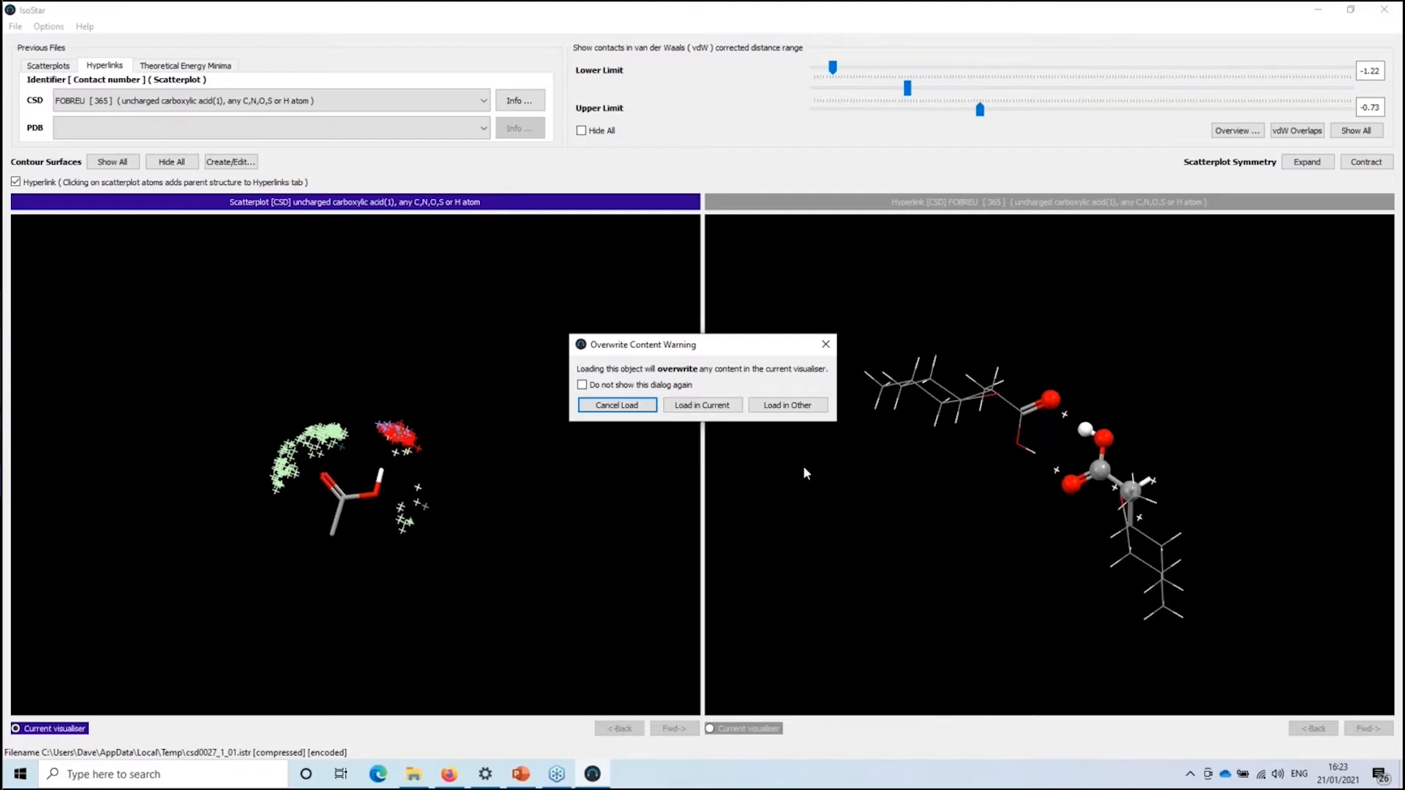
pyautogui.click(697, 407)
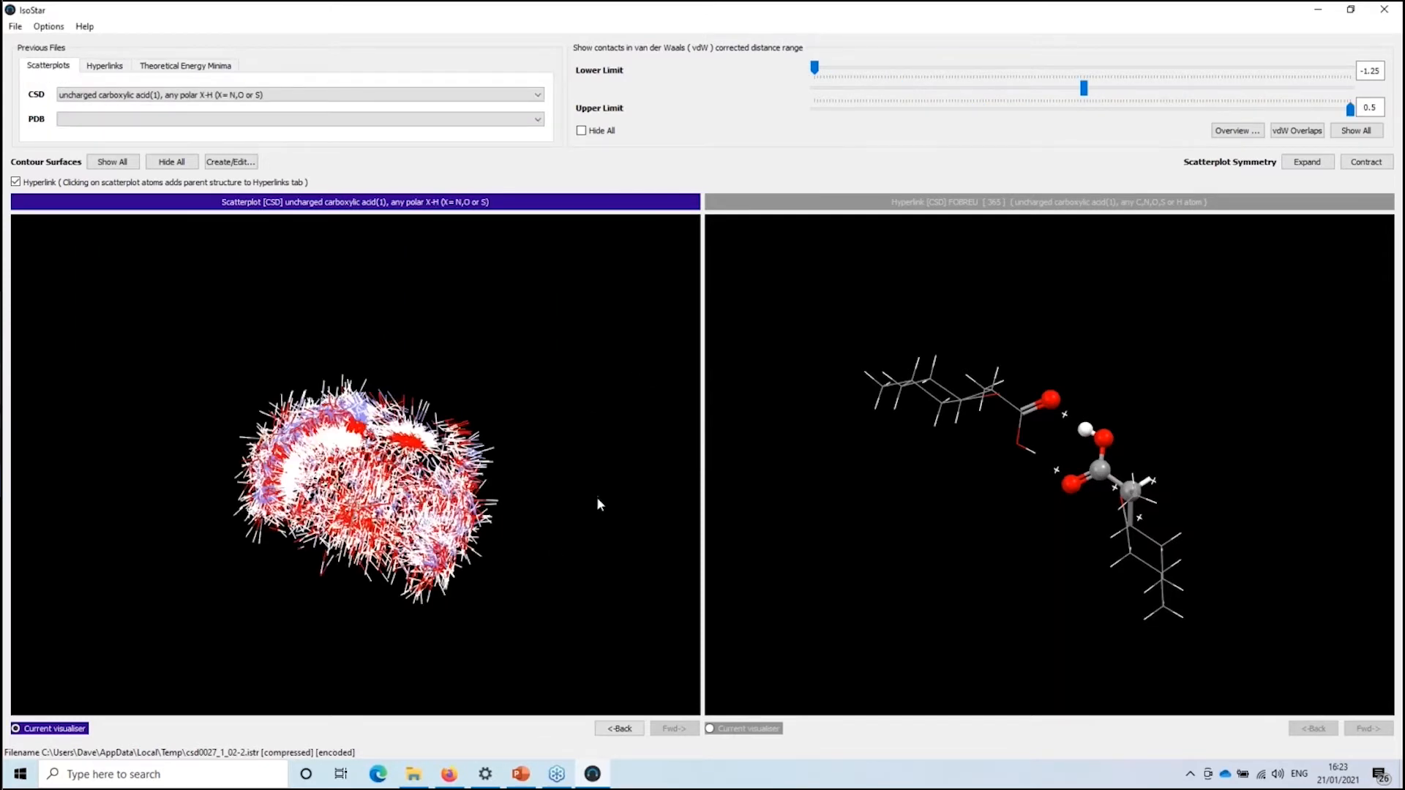
# Set the upper contact distance limit to -0.48 and examine how the polar X-H contacts are distributed around the carboxylic acid
pyautogui.moveTo(554, 543); pyautogui.dragTo(656, 371)
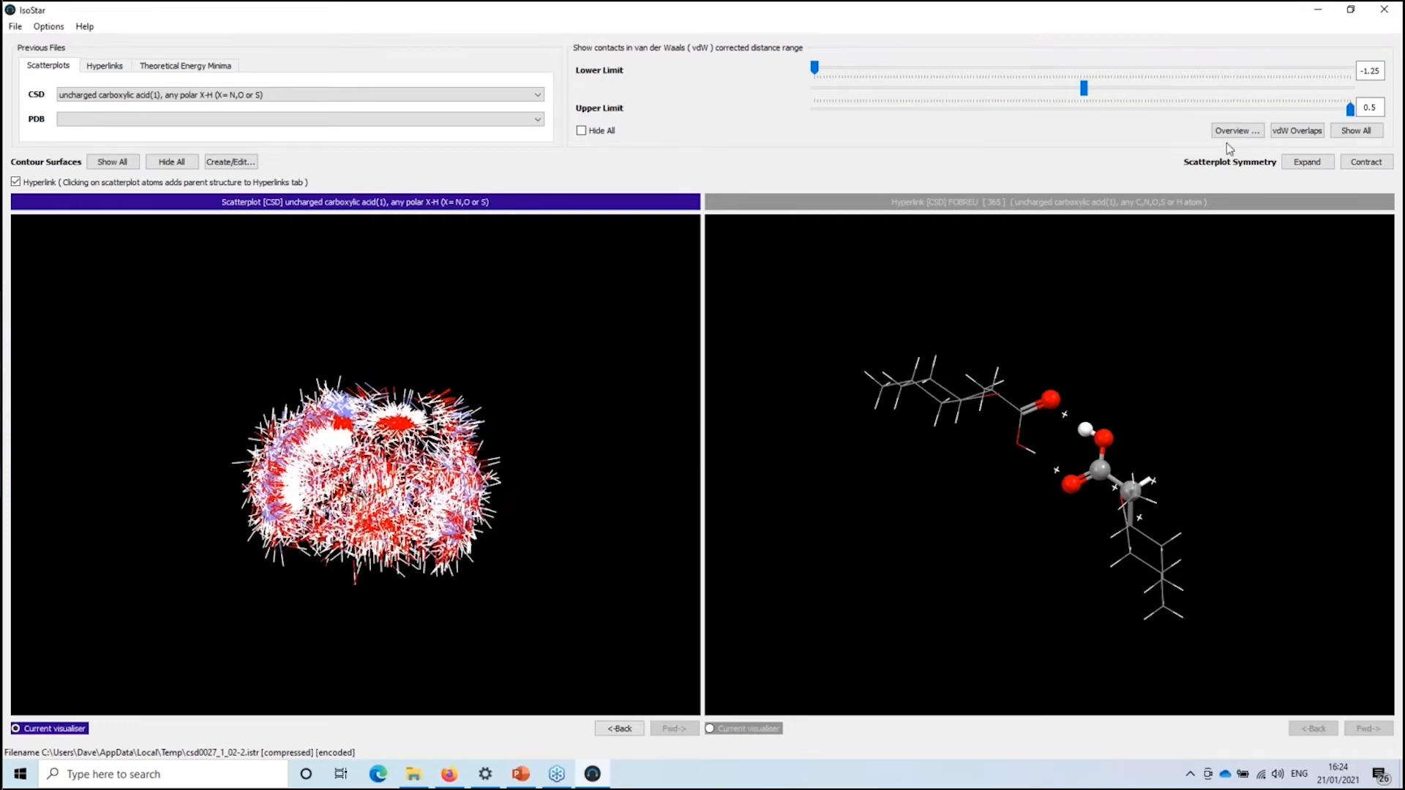
pyautogui.moveTo(1350, 111); pyautogui.dragTo(1051, 112)
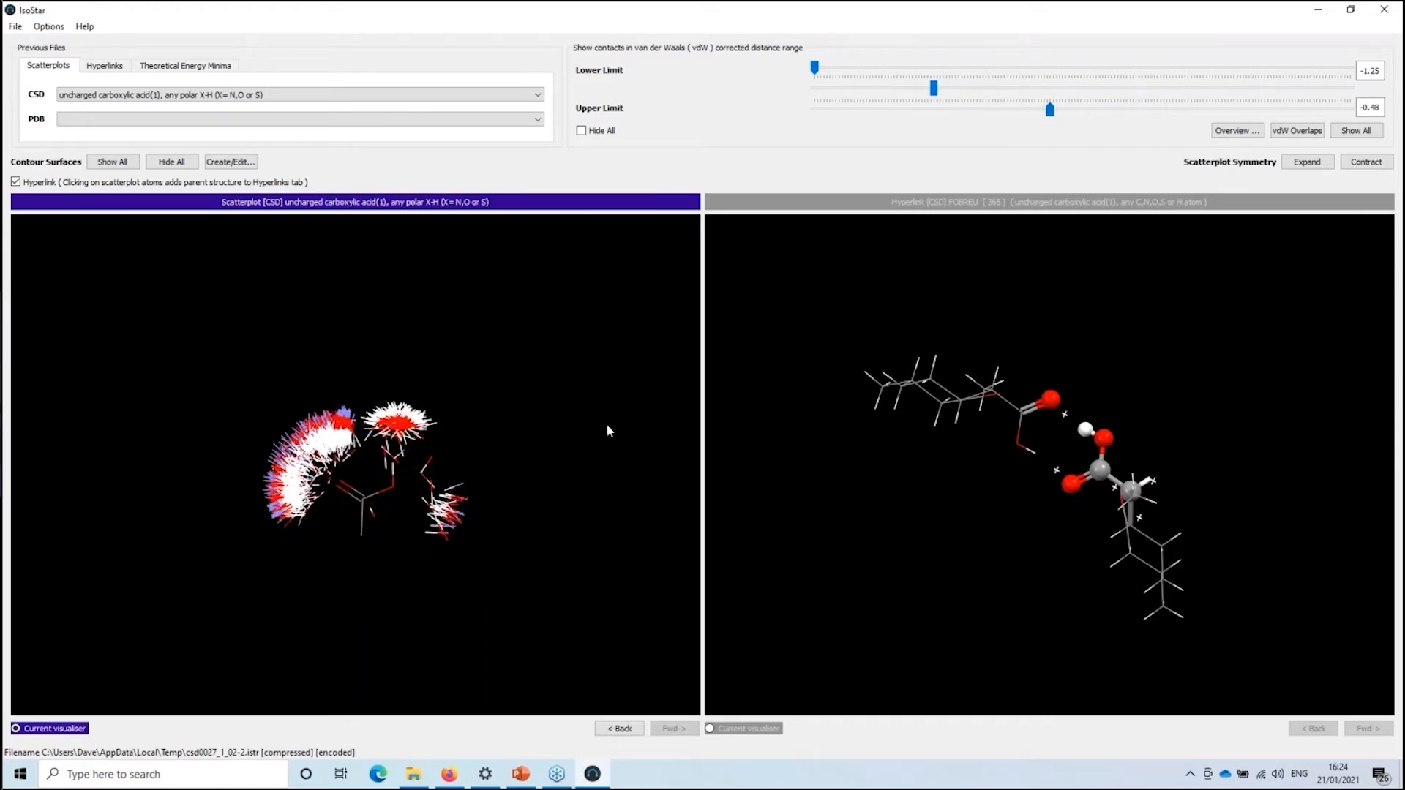
pyautogui.moveTo(571, 520); pyautogui.dragTo(597, 530)
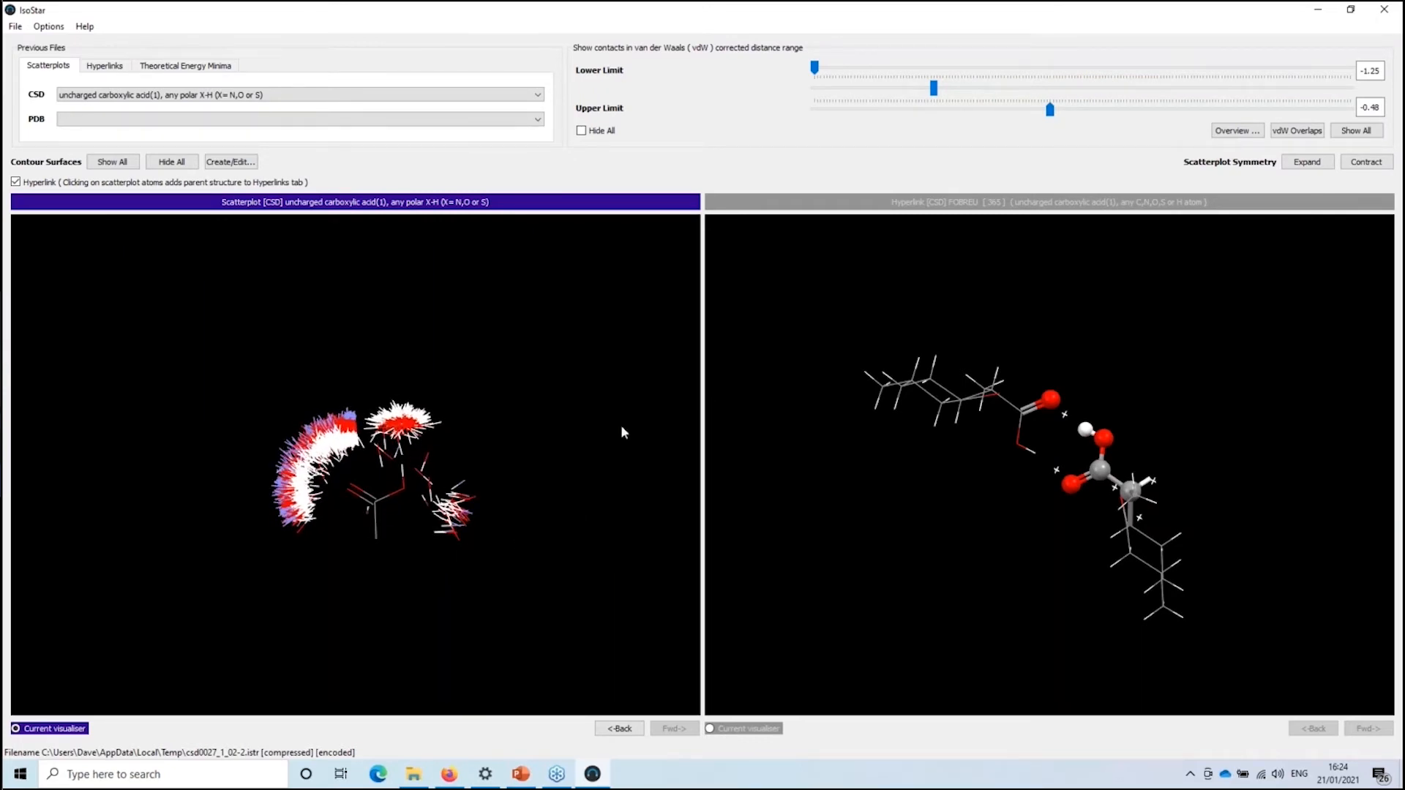
pyautogui.moveTo(517, 468)
pyautogui.mouseDown()
pyautogui.moveTo(540, 442)
pyautogui.moveTo(532, 469)
pyautogui.moveTo(537, 450)
pyautogui.mouseUp()
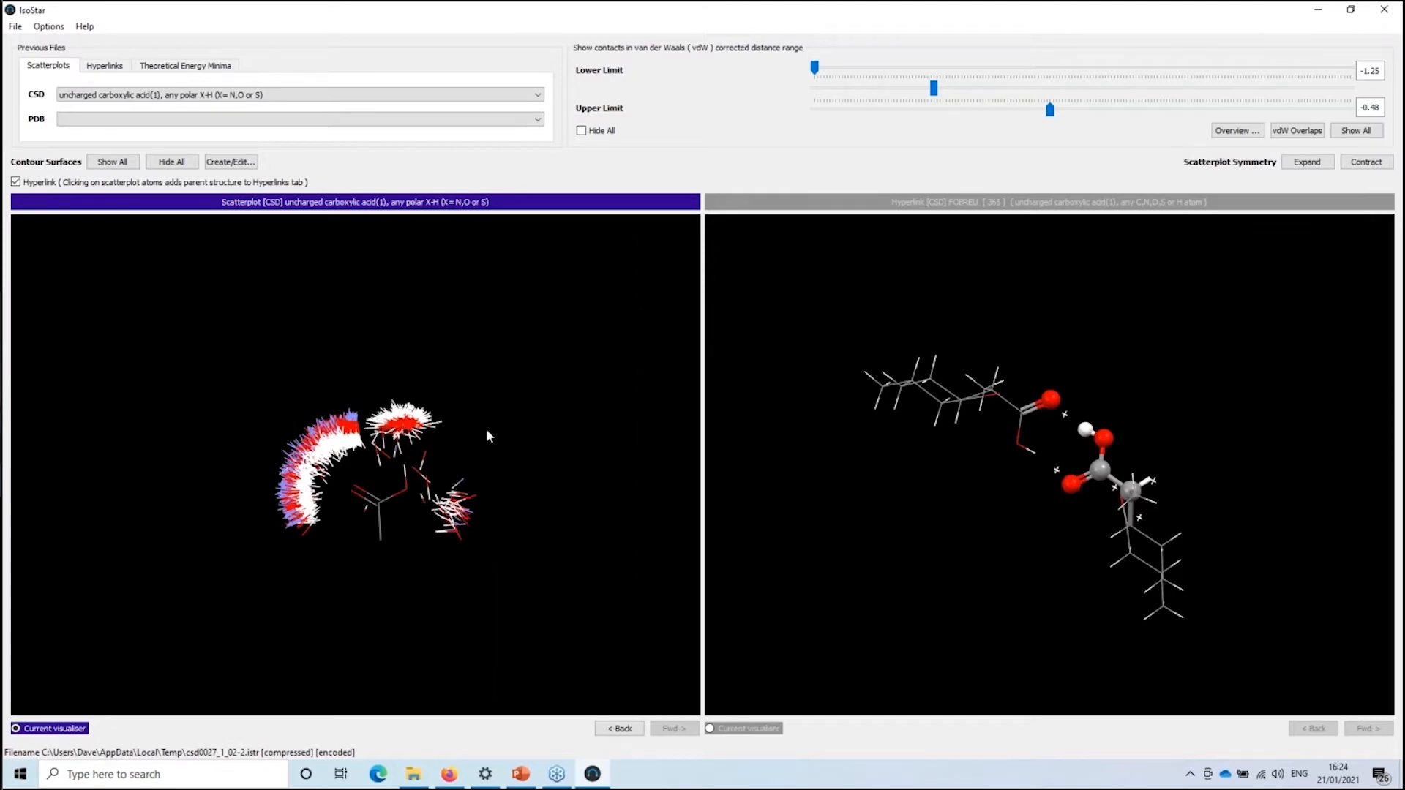
pyautogui.moveTo(486, 428); pyautogui.dragTo(450, 416)
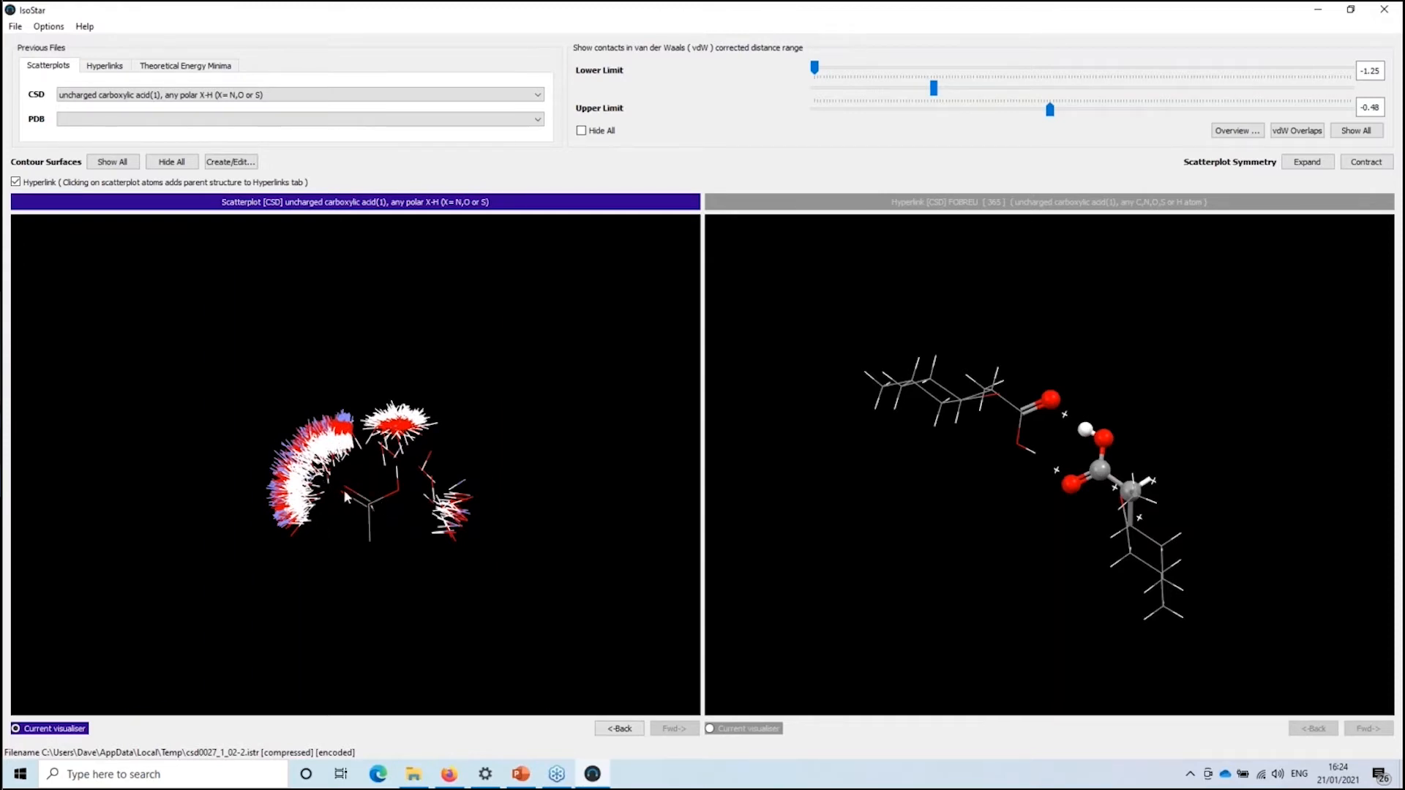
pyautogui.moveTo(338, 525)
pyautogui.mouseDown()
pyautogui.moveTo(361, 528)
pyautogui.moveTo(326, 530)
pyautogui.mouseUp()
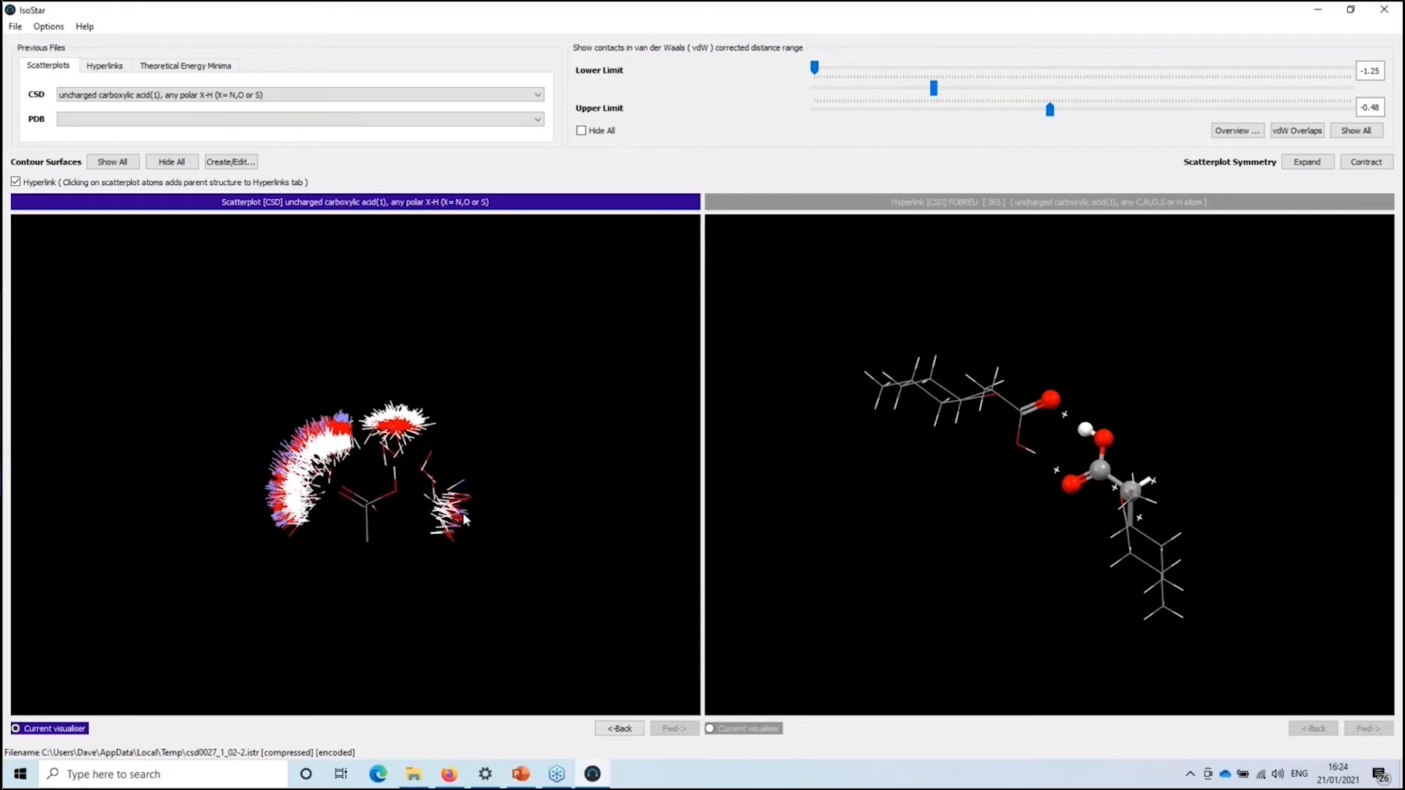
pyautogui.moveTo(549, 518)
pyautogui.mouseDown()
pyautogui.moveTo(530, 575)
pyautogui.moveTo(490, 573)
pyautogui.moveTo(549, 564)
pyautogui.moveTo(524, 535)
pyautogui.moveTo(408, 552)
pyautogui.moveTo(574, 518)
pyautogui.moveTo(510, 541)
pyautogui.moveTo(495, 531)
pyautogui.moveTo(560, 500)
pyautogui.moveTo(518, 489)
pyautogui.moveTo(484, 503)
pyautogui.moveTo(535, 527)
pyautogui.moveTo(556, 507)
pyautogui.mouseUp()
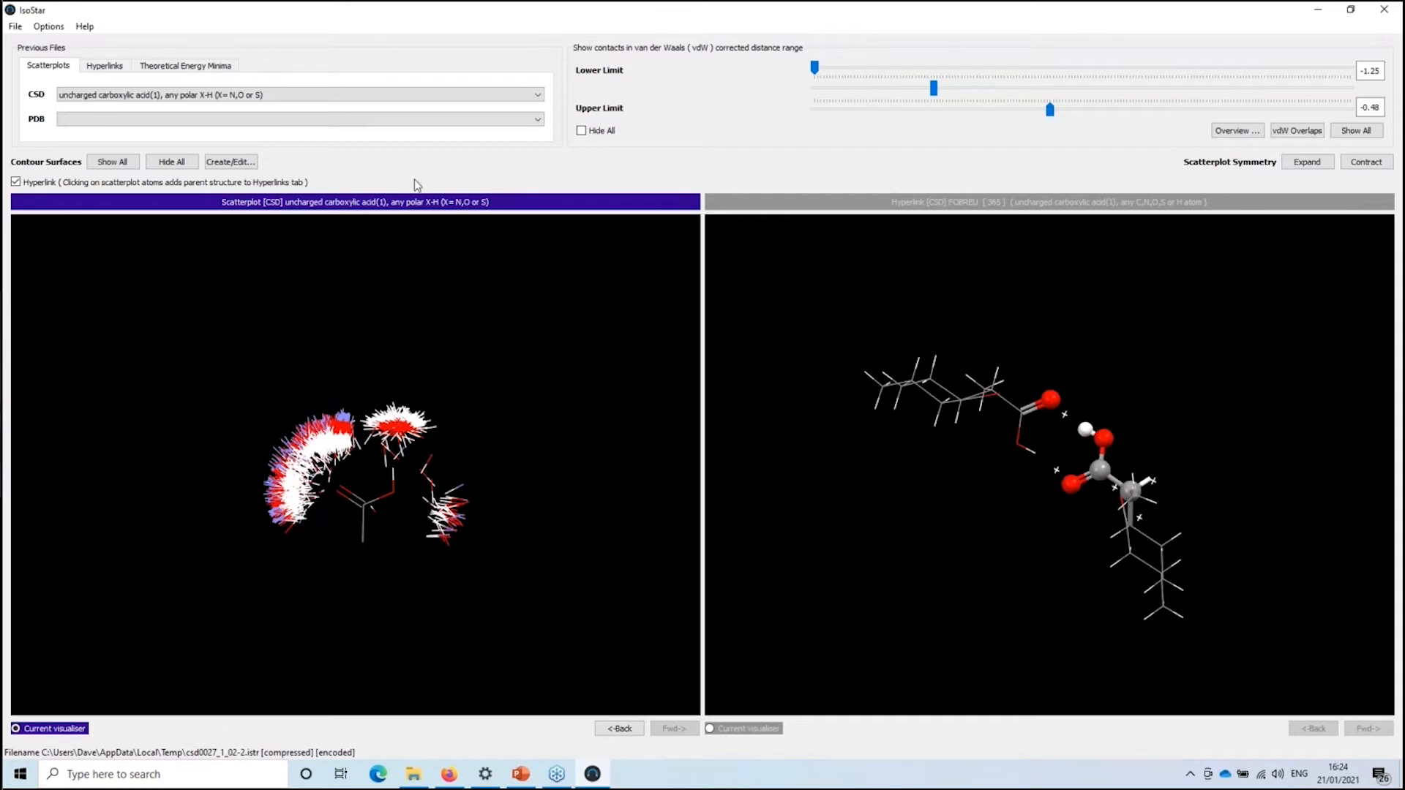
# Create three internally scaled contour surfaces at levels 75, 50 and 25 for the carboxylic acid scatterplot, using hydrogen as the probe
pyautogui.click(232, 162)
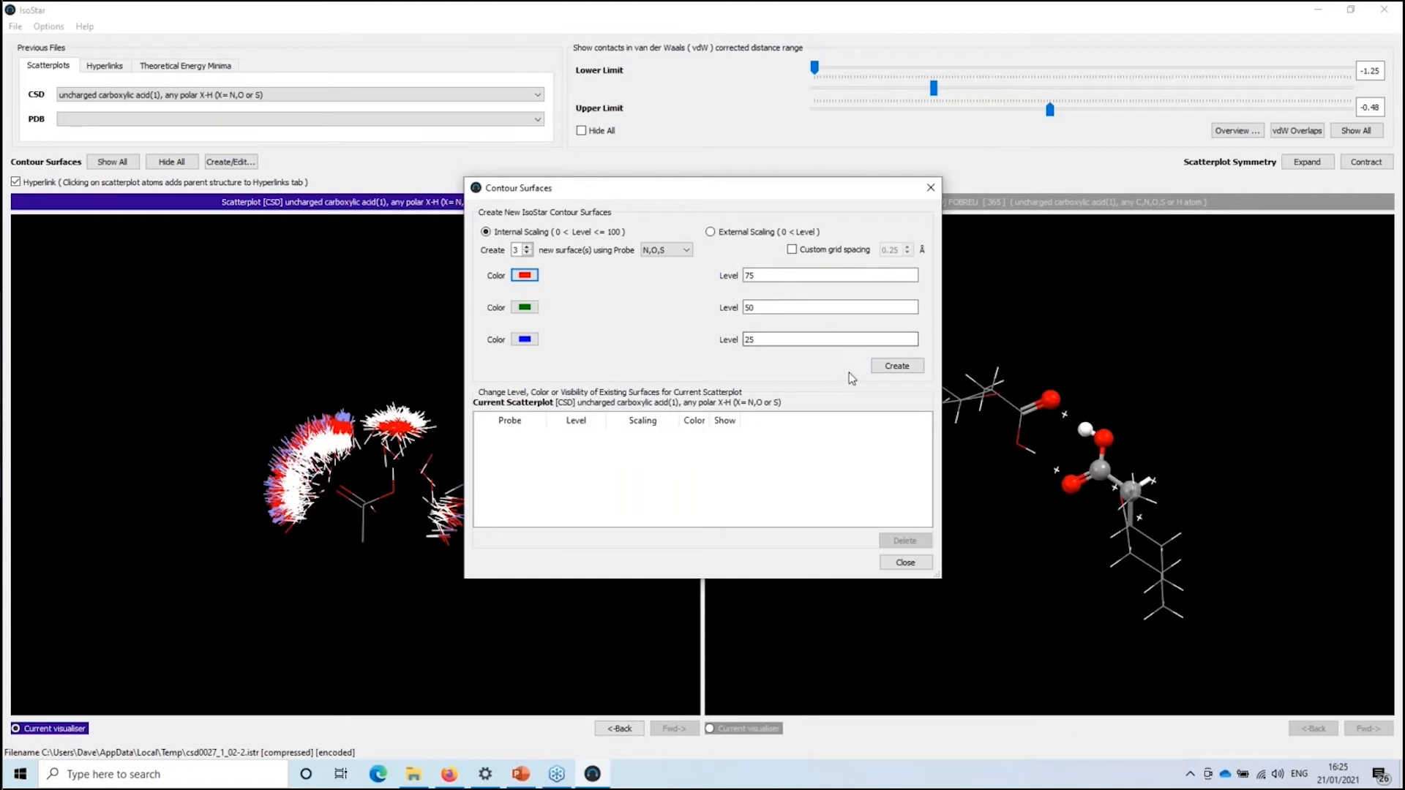
pyautogui.click(678, 250)
pyautogui.click(678, 250)
pyautogui.click(678, 250)
pyautogui.click(908, 370)
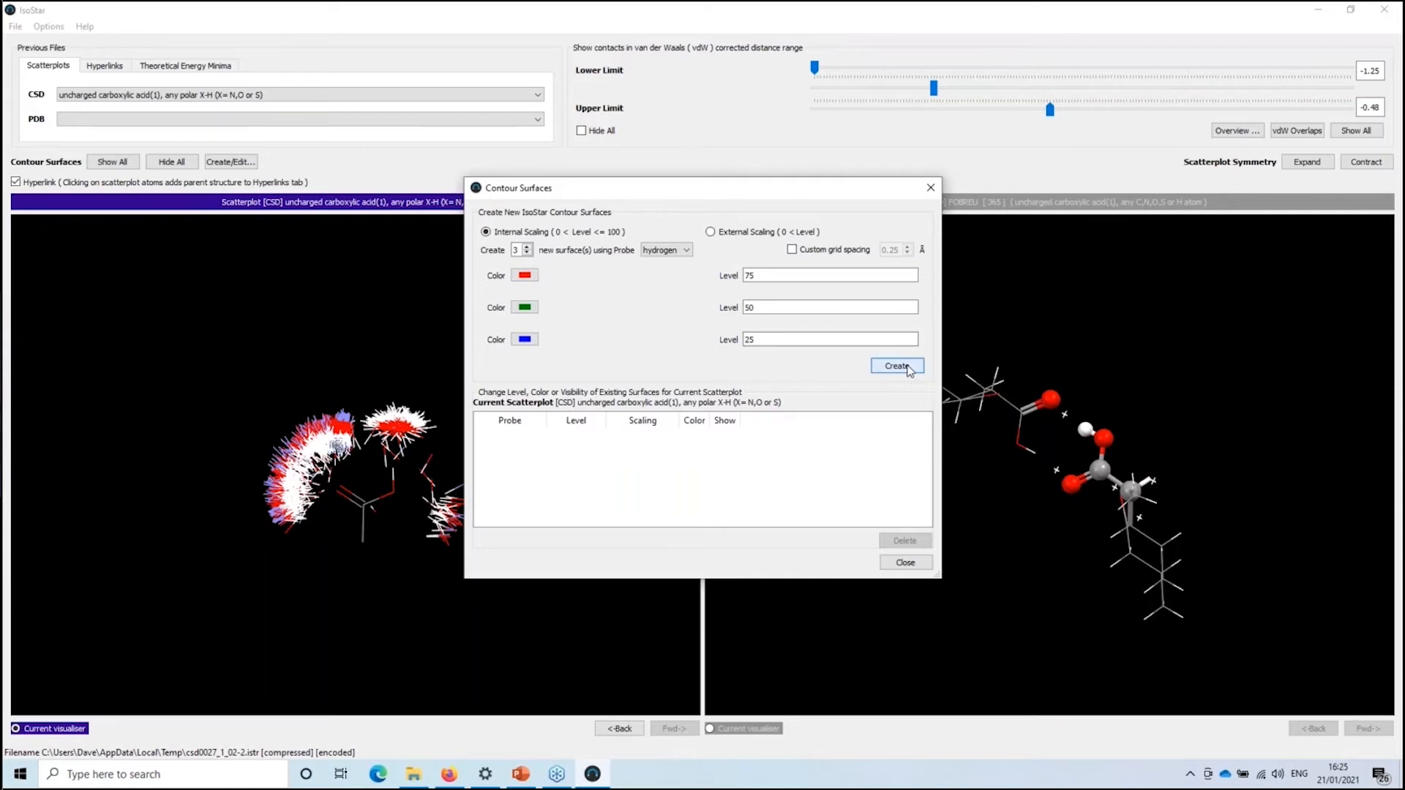
pyautogui.click(907, 564)
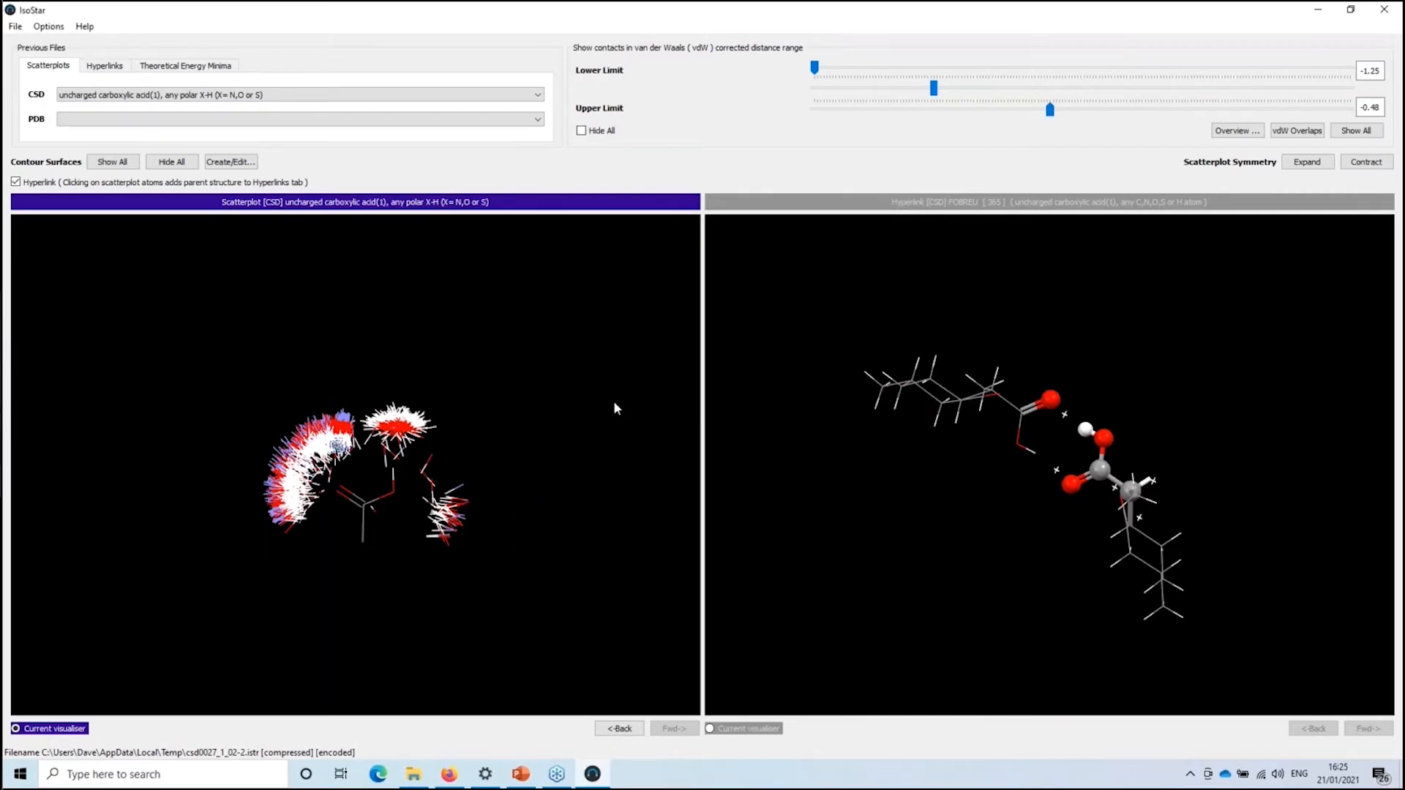
# Hide all scatterplot contacts and examine the contour surfaces around the uncharged carboxylic acid from several angles
pyautogui.click(581, 131)
pyautogui.moveTo(484, 475)
pyautogui.mouseDown()
pyautogui.moveTo(502, 493)
pyautogui.moveTo(477, 512)
pyautogui.moveTo(489, 497)
pyautogui.mouseUp()
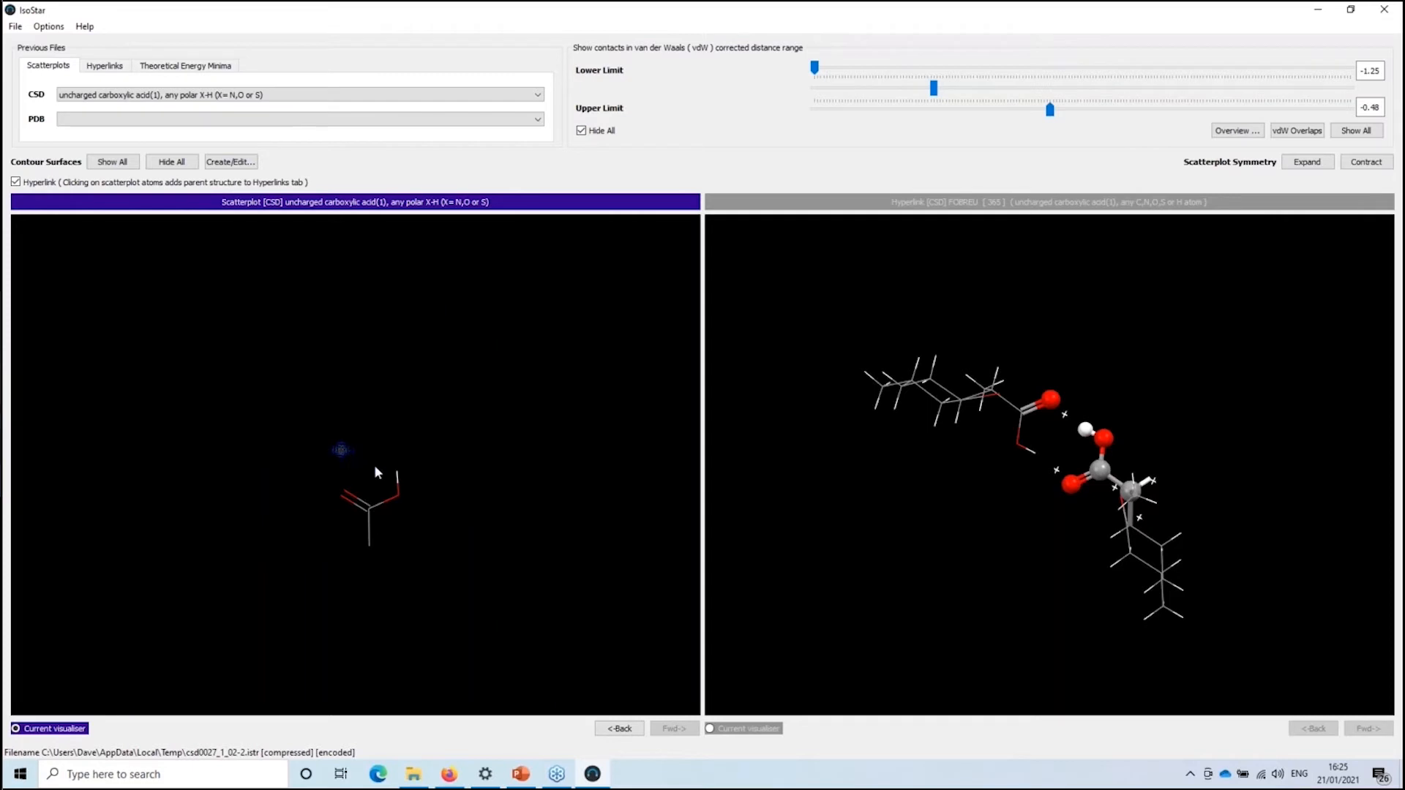
pyautogui.moveTo(375, 466); pyautogui.dragTo(459, 476)
pyautogui.moveTo(353, 418)
pyautogui.mouseDown()
pyautogui.moveTo(414, 410)
pyautogui.moveTo(344, 446)
pyautogui.moveTo(352, 423)
pyautogui.mouseUp()
pyautogui.moveTo(401, 516); pyautogui.dragTo(443, 518)
pyautogui.moveTo(574, 493); pyautogui.dragTo(432, 500)
# Return to the browser and review the contact group tables for uncharged carboxylic acid; cis
pyautogui.click(1313, 10)
pyautogui.scroll(1, 705, 442)
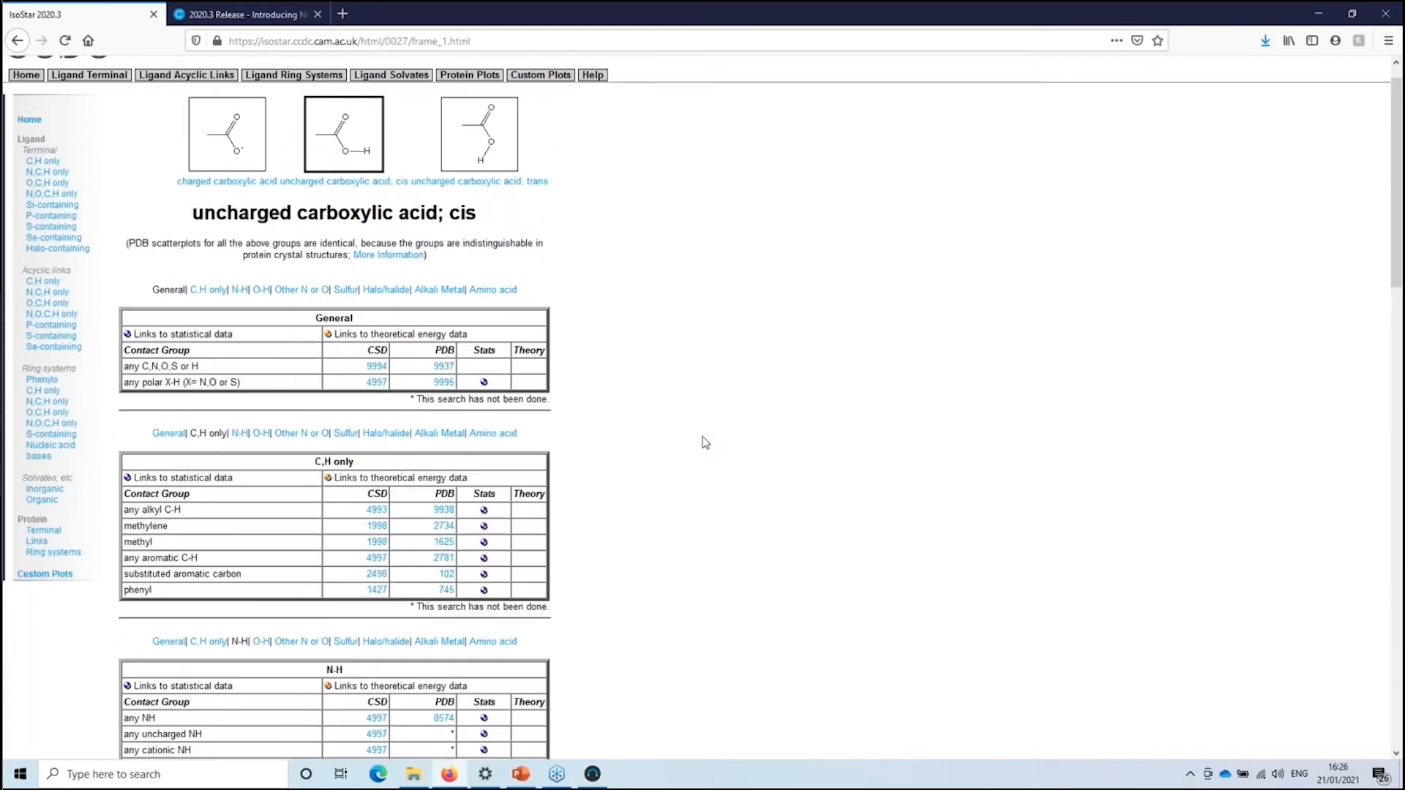
pyautogui.scroll(-1, 705, 442)
pyautogui.scroll(-2, 704, 442)
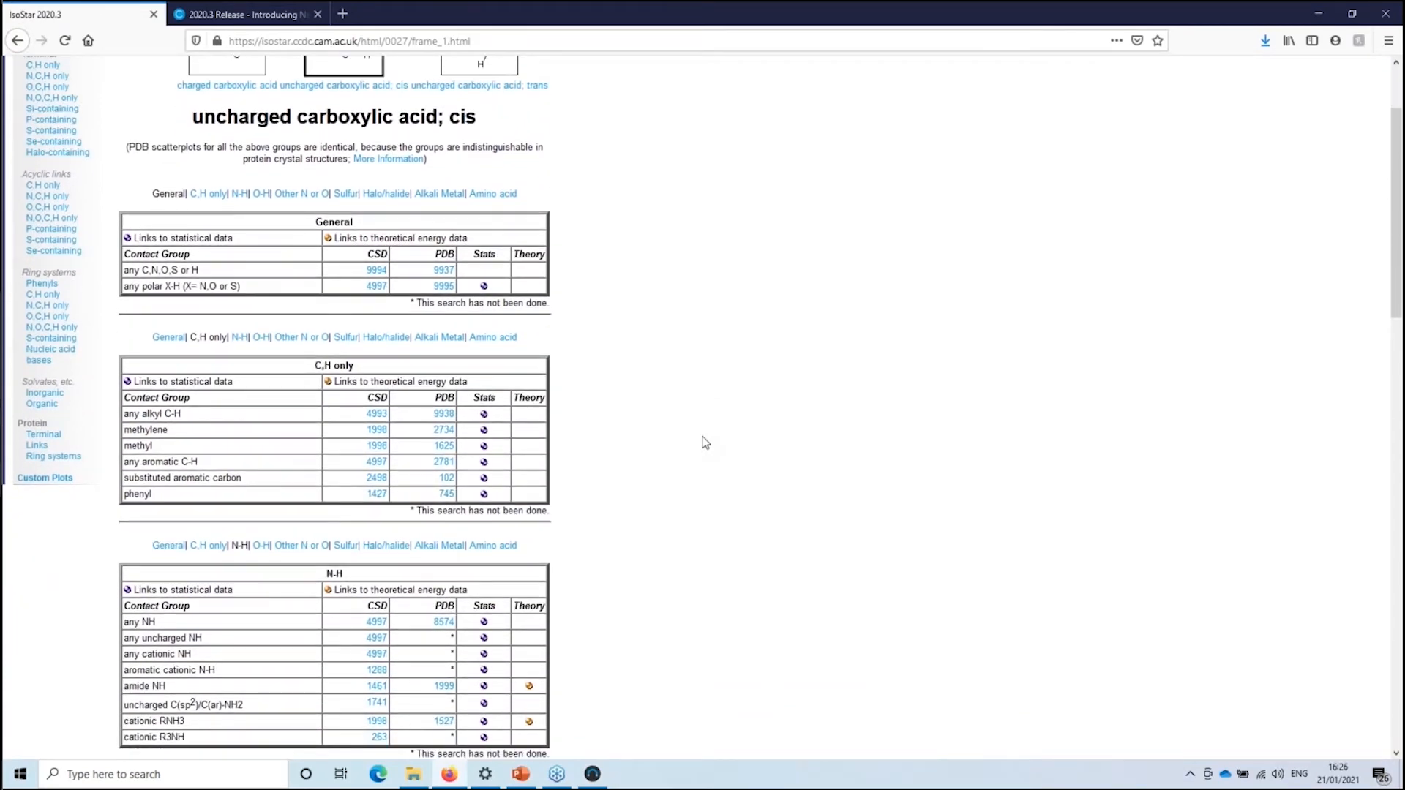
pyautogui.scroll(1, 705, 442)
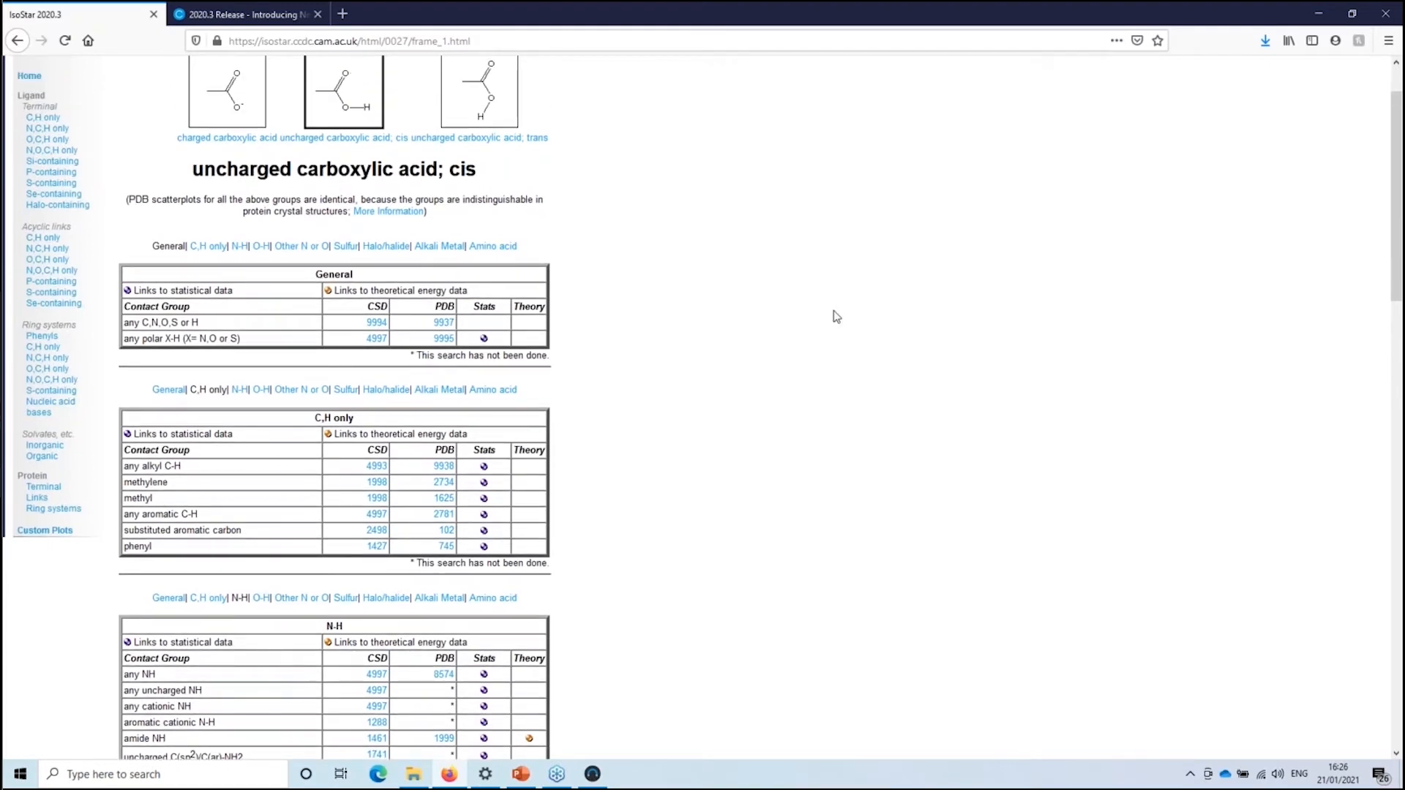
pyautogui.scroll(1, 726, 325)
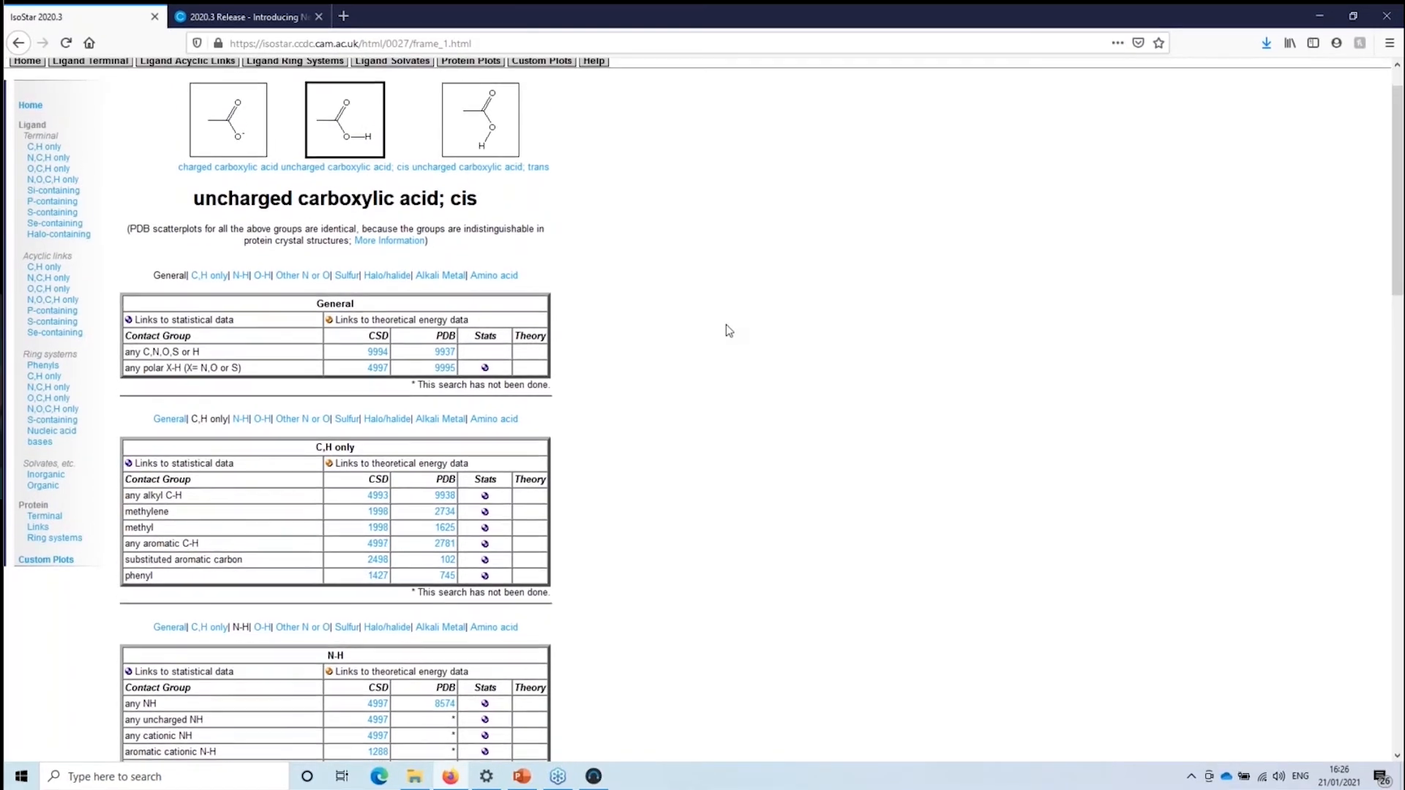
pyautogui.scroll(1, 729, 330)
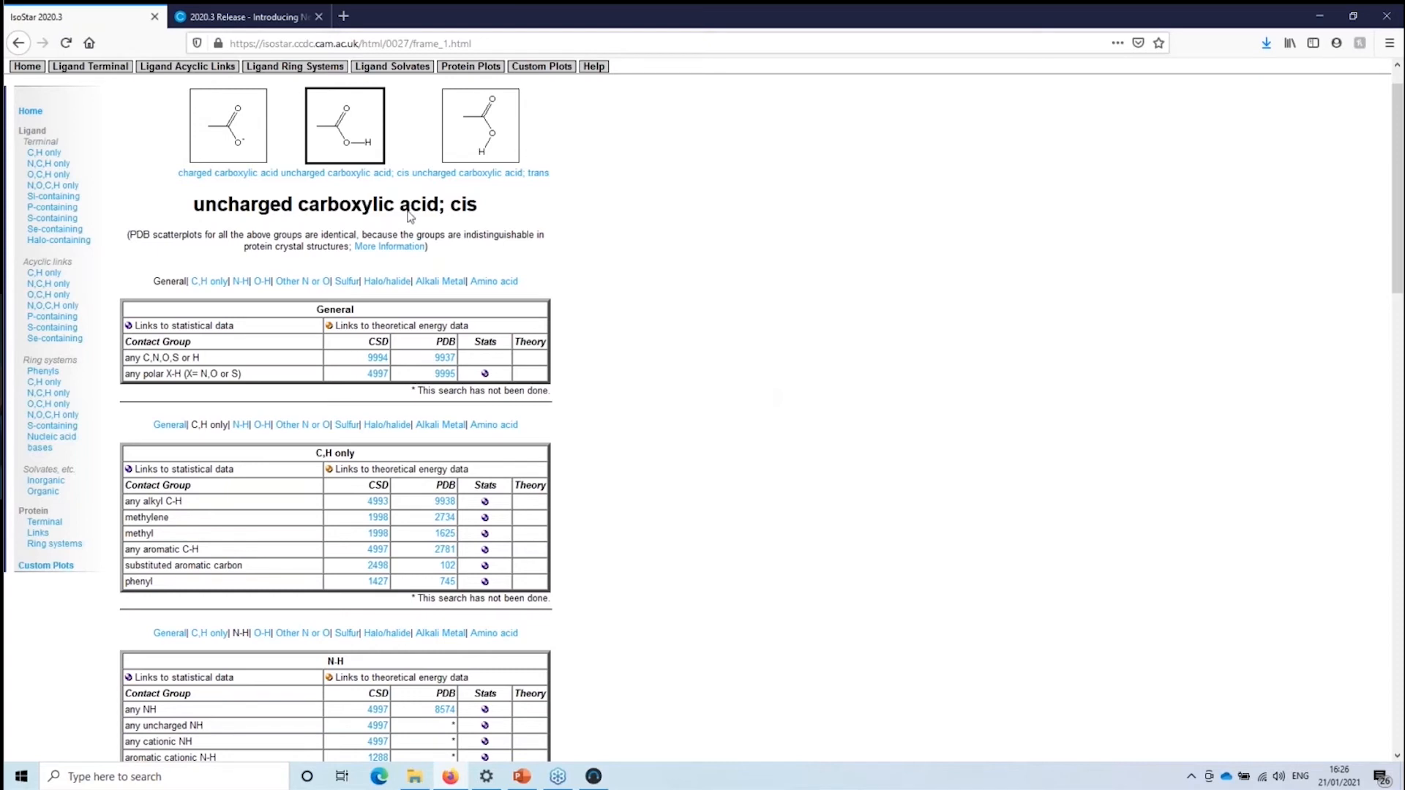
# Browse the ligand ring systems containing N,C,H only and open the 1,2,3-Triazole page
pyautogui.click(46, 230)
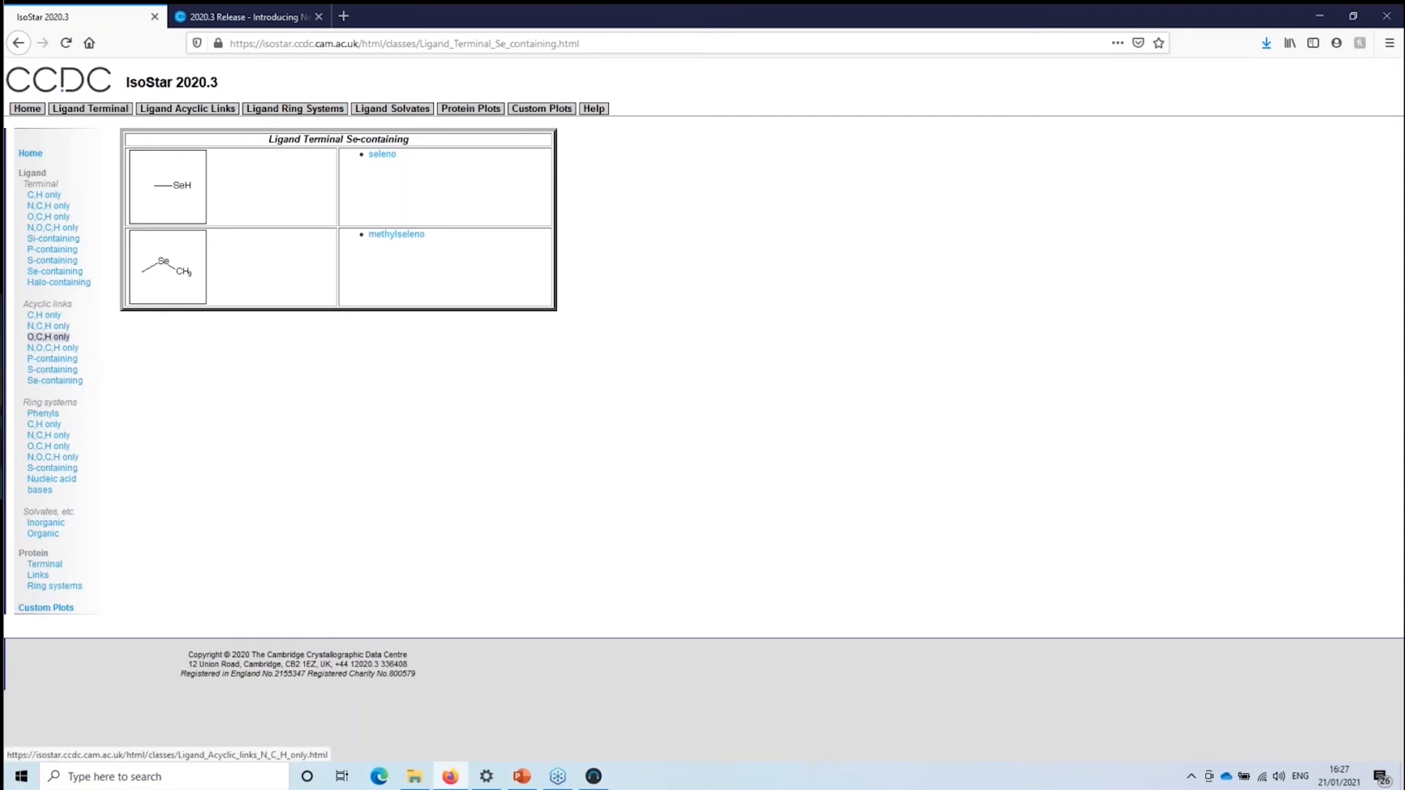
pyautogui.click(45, 436)
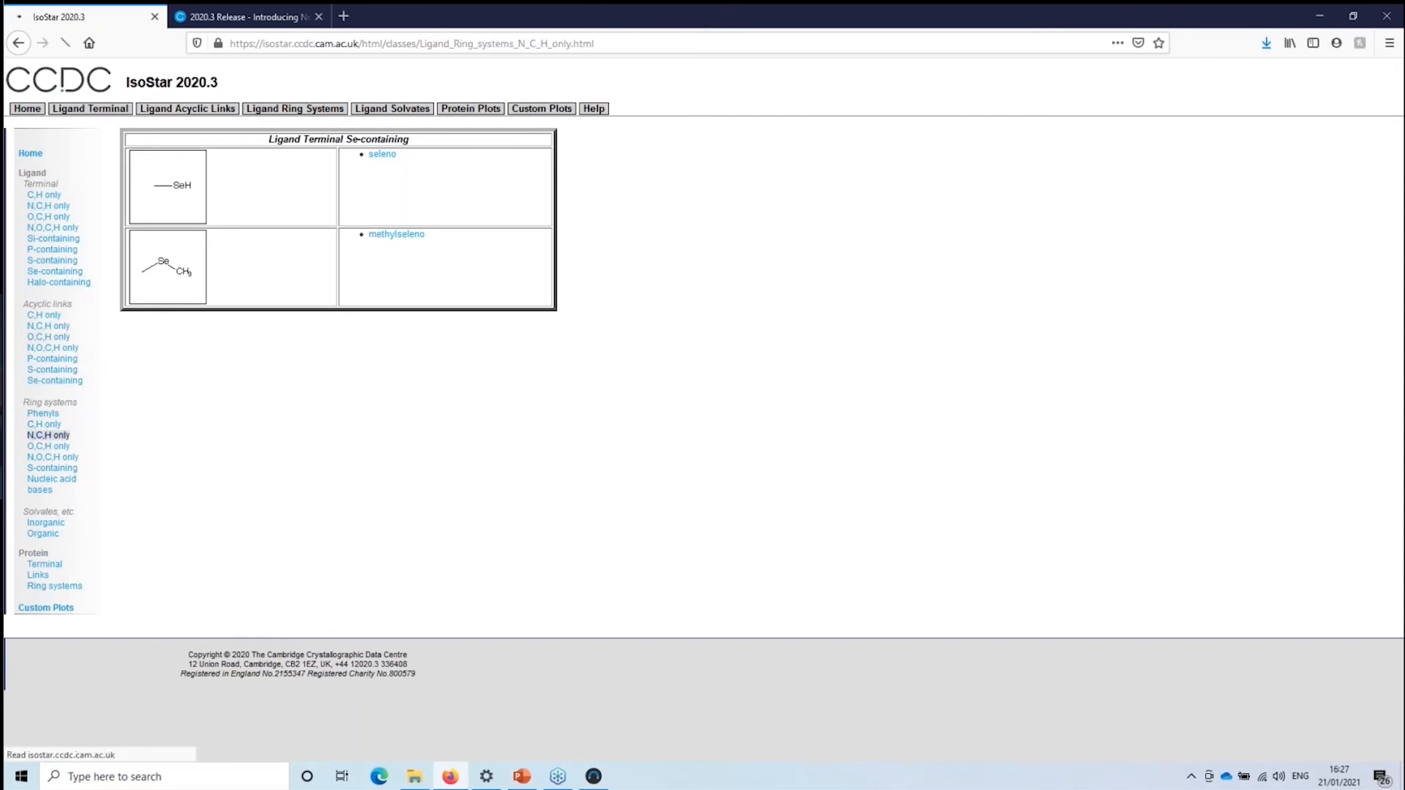
pyautogui.scroll(-1, 665, 468)
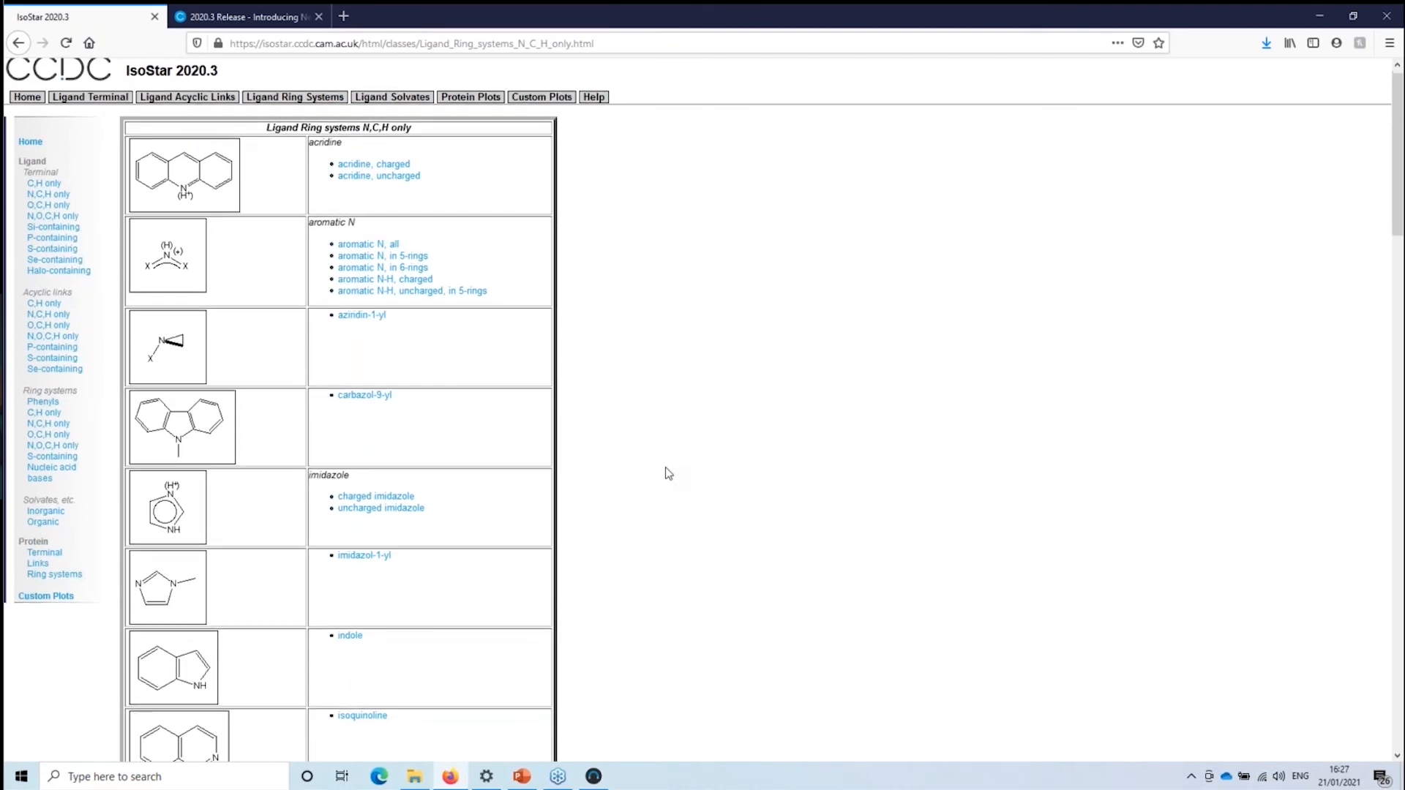
pyautogui.scroll(-5, 665, 466)
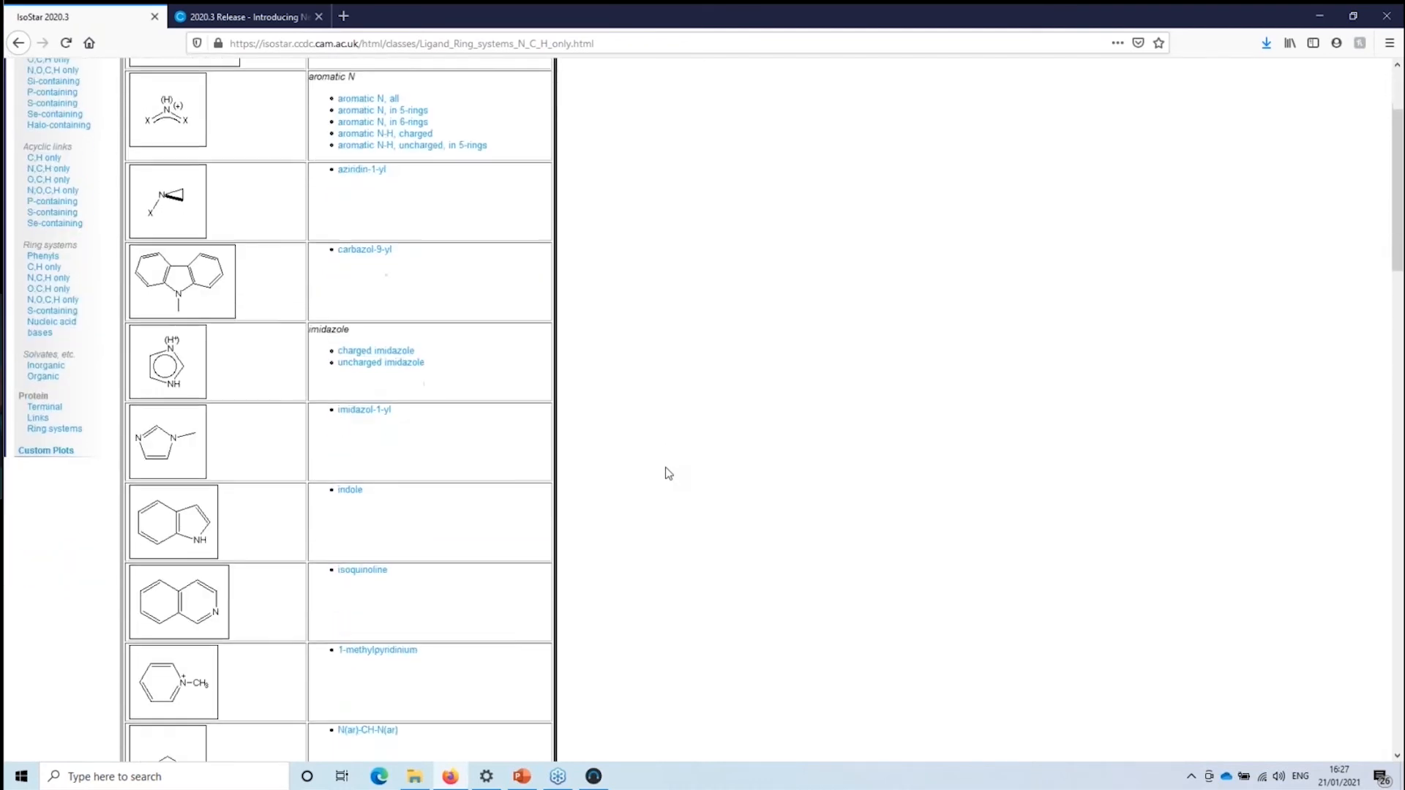
pyautogui.scroll(-12, 665, 467)
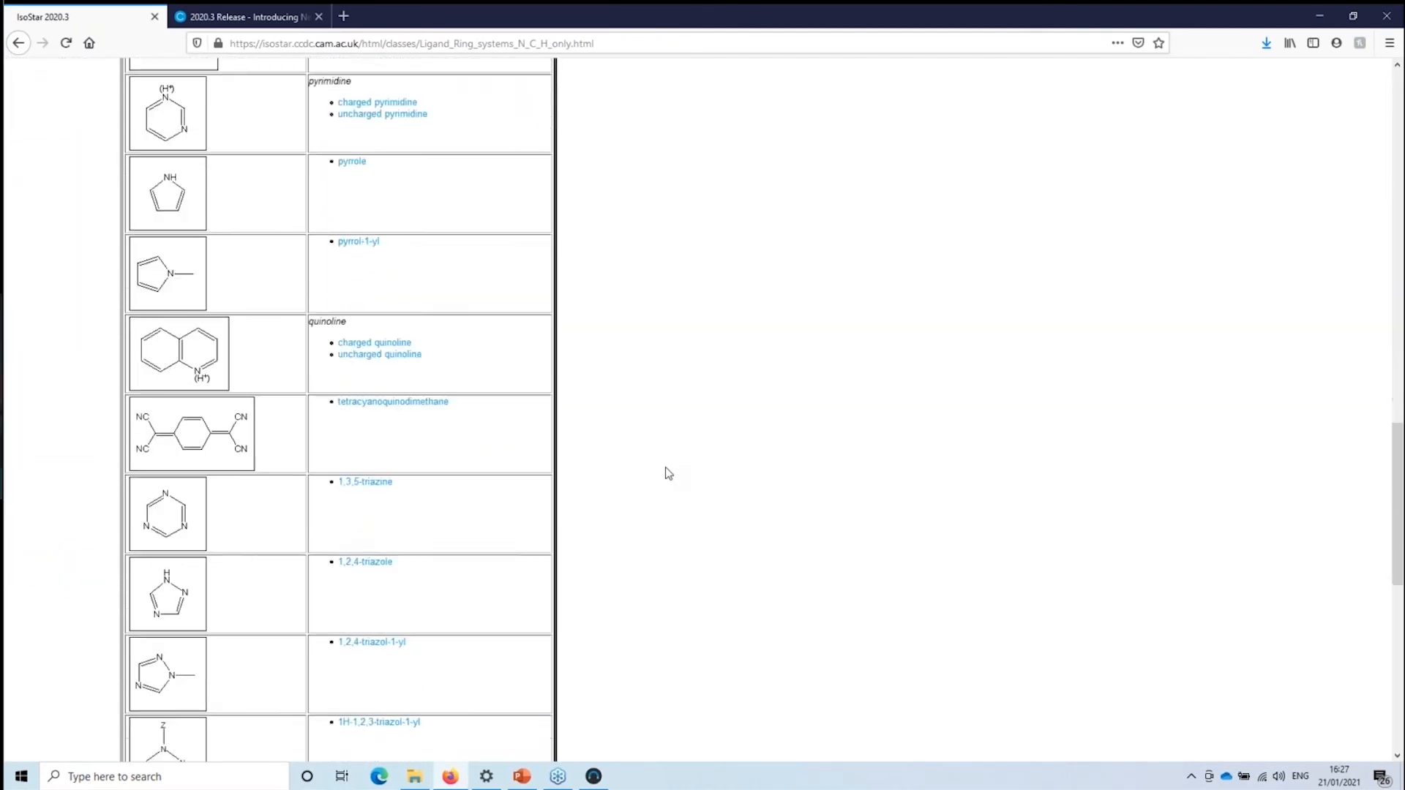
pyautogui.scroll(-5, 665, 466)
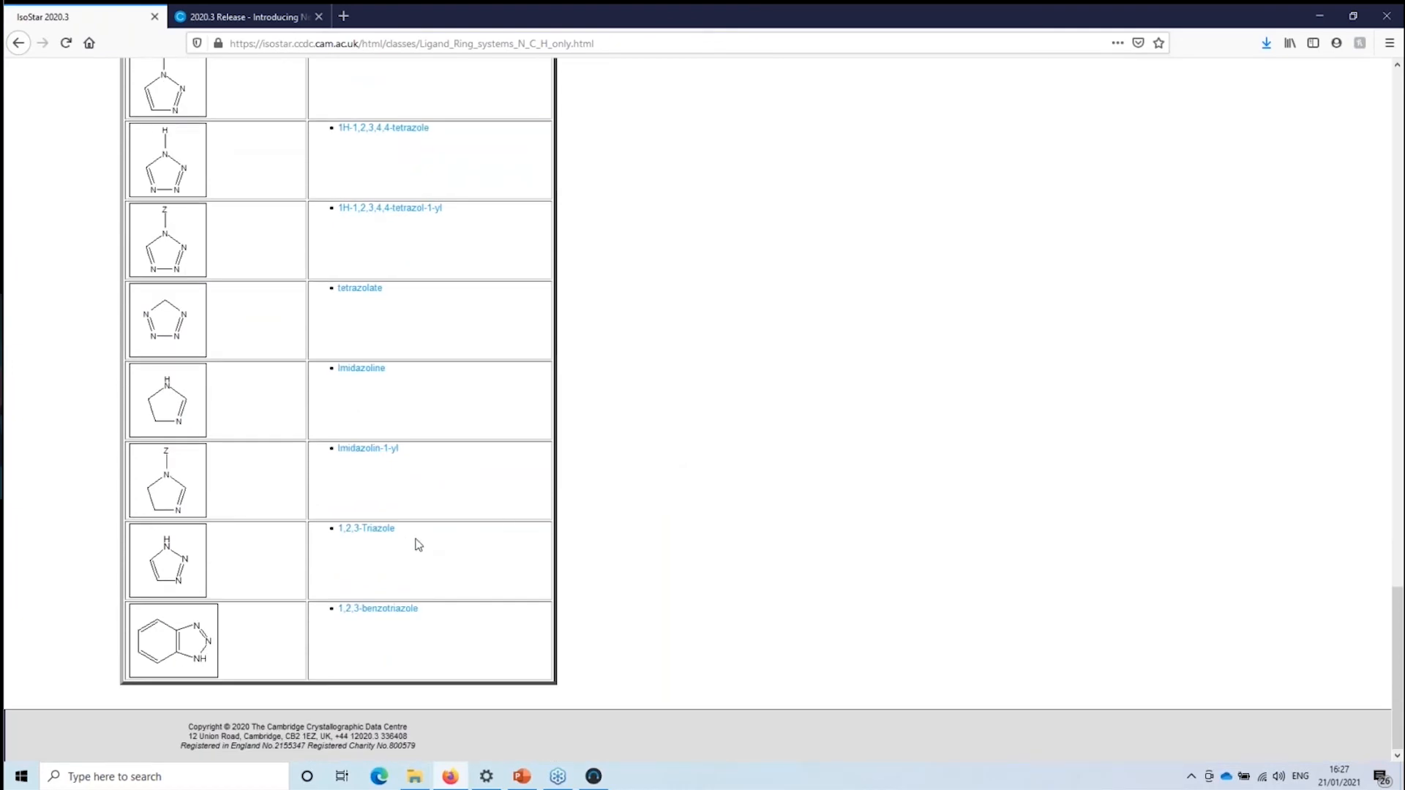
pyautogui.click(377, 529)
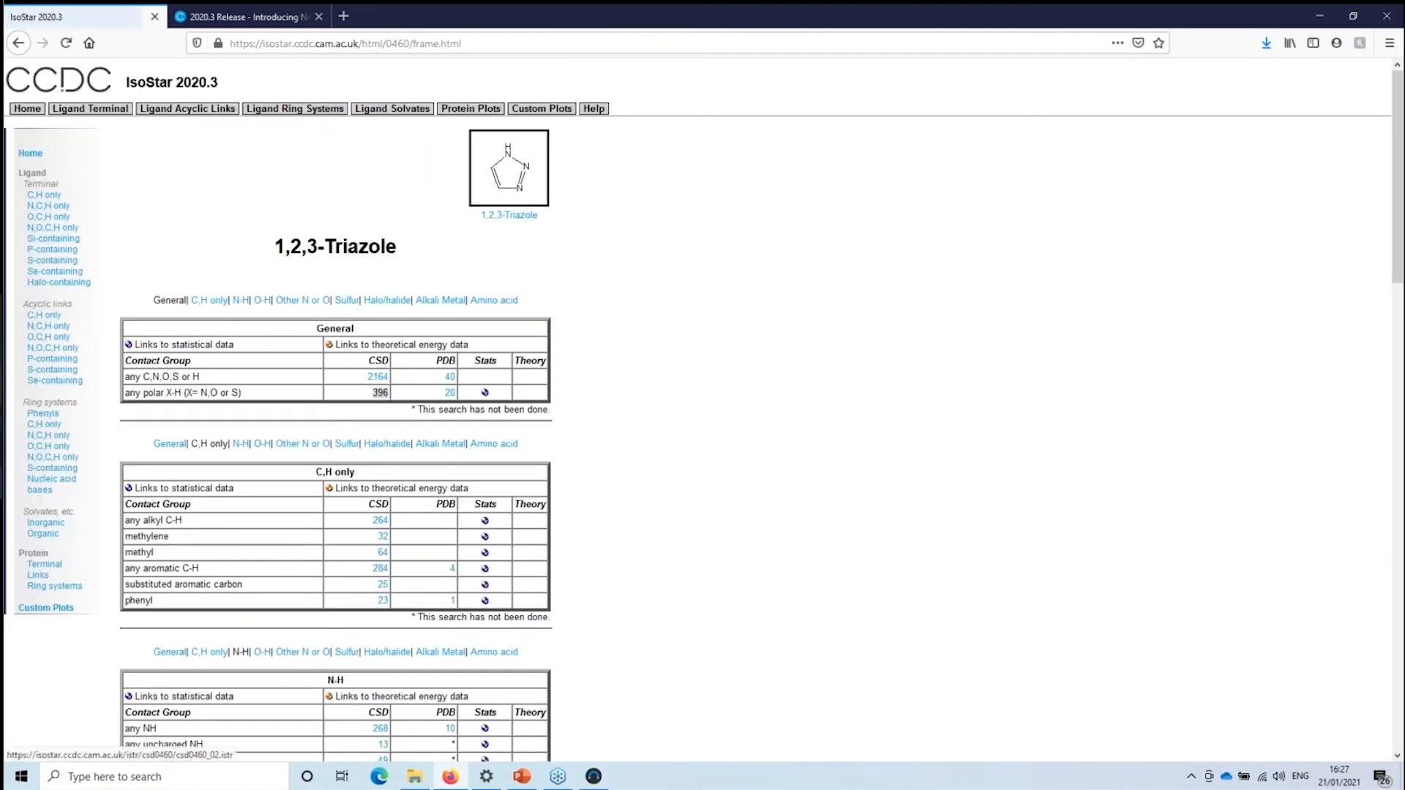
# Load the 1,2,3-Triazole CSD scatterplot for any polar X-H (X= N,O or S) in IsoStar and restrict it to vdW overlaps
pyautogui.click(594, 776)
pyautogui.click(707, 407)
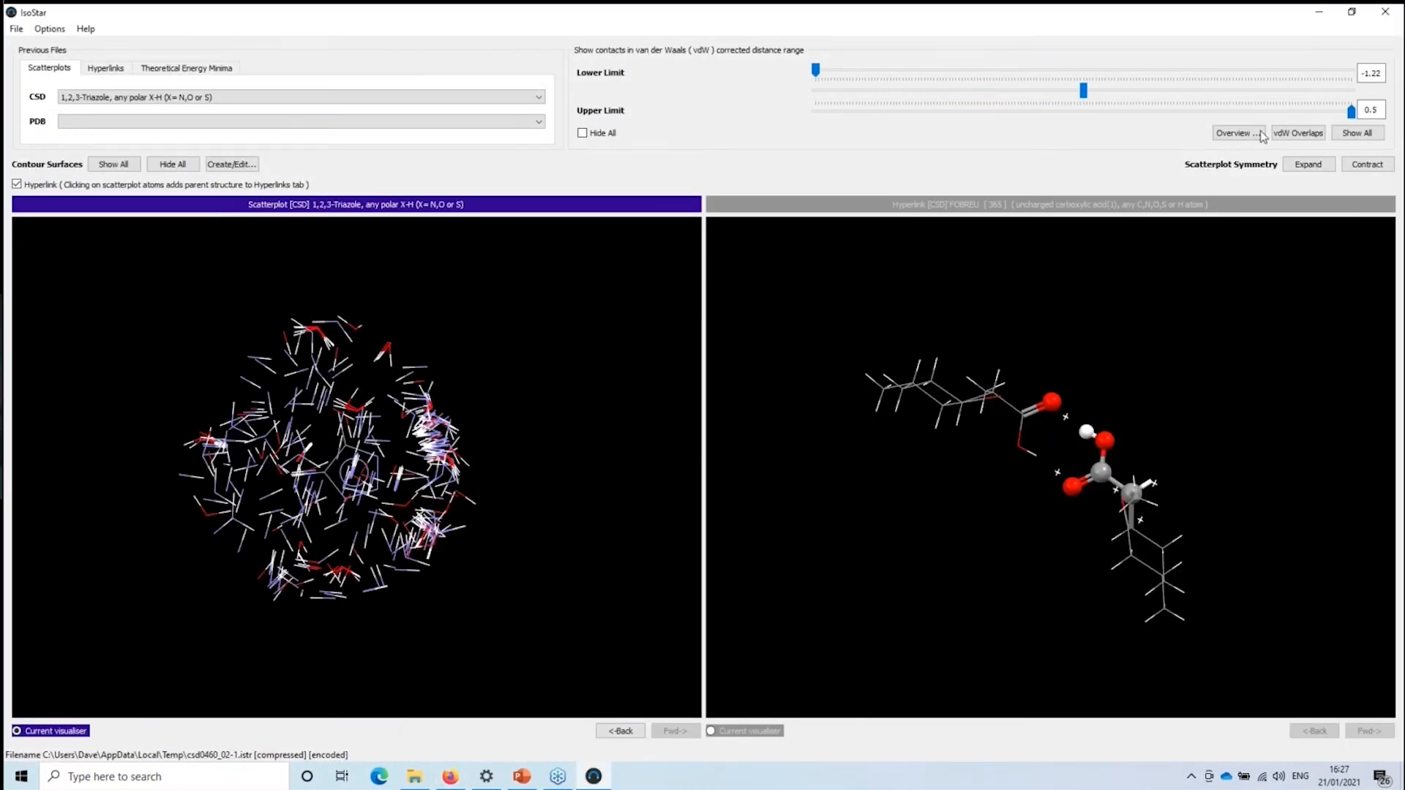
pyautogui.click(1290, 134)
# Examine how the polar X-H contacts are distributed around the triazole ring, then close the visualiser
pyautogui.moveTo(543, 470); pyautogui.dragTo(559, 399)
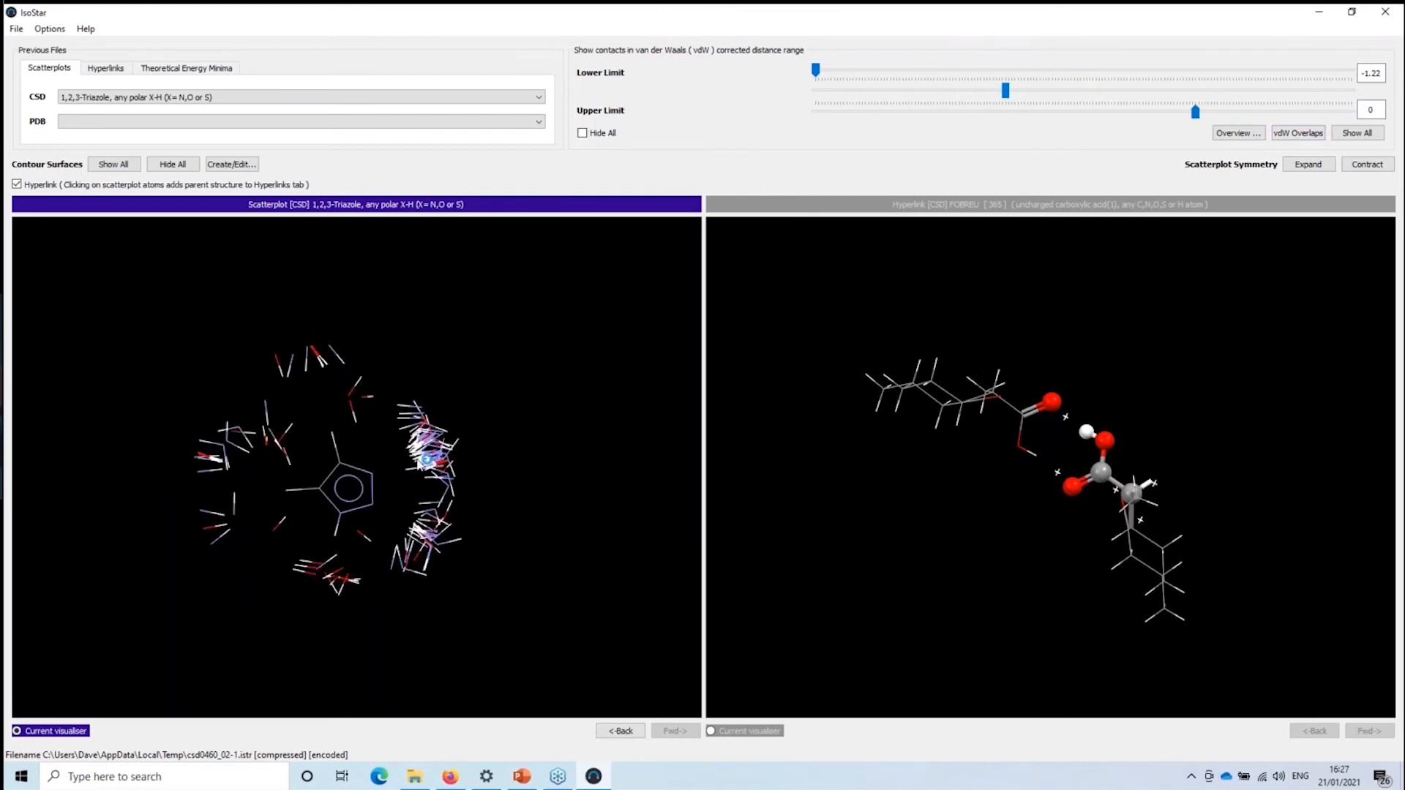
pyautogui.moveTo(507, 479); pyautogui.dragTo(420, 491)
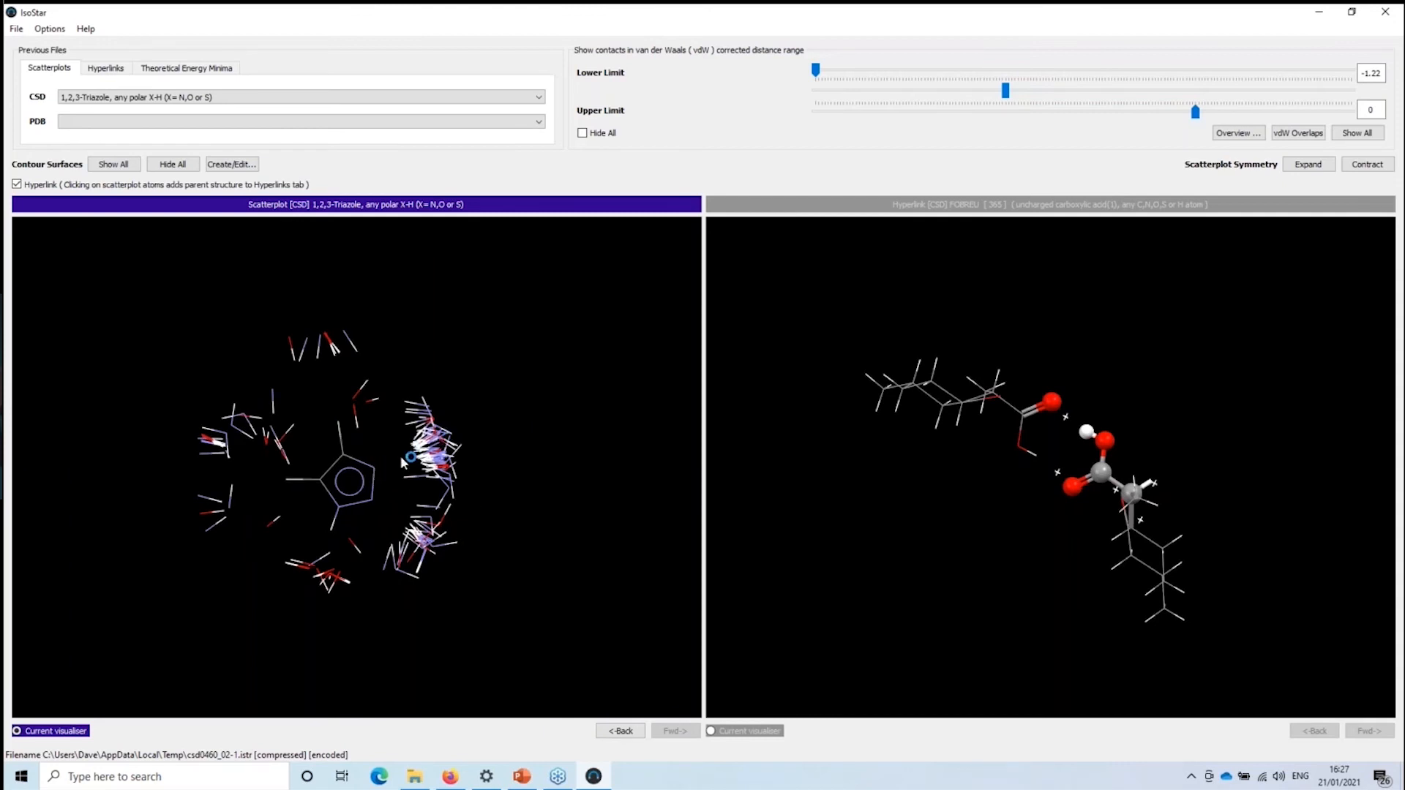
pyautogui.moveTo(470, 450); pyautogui.dragTo(436, 463)
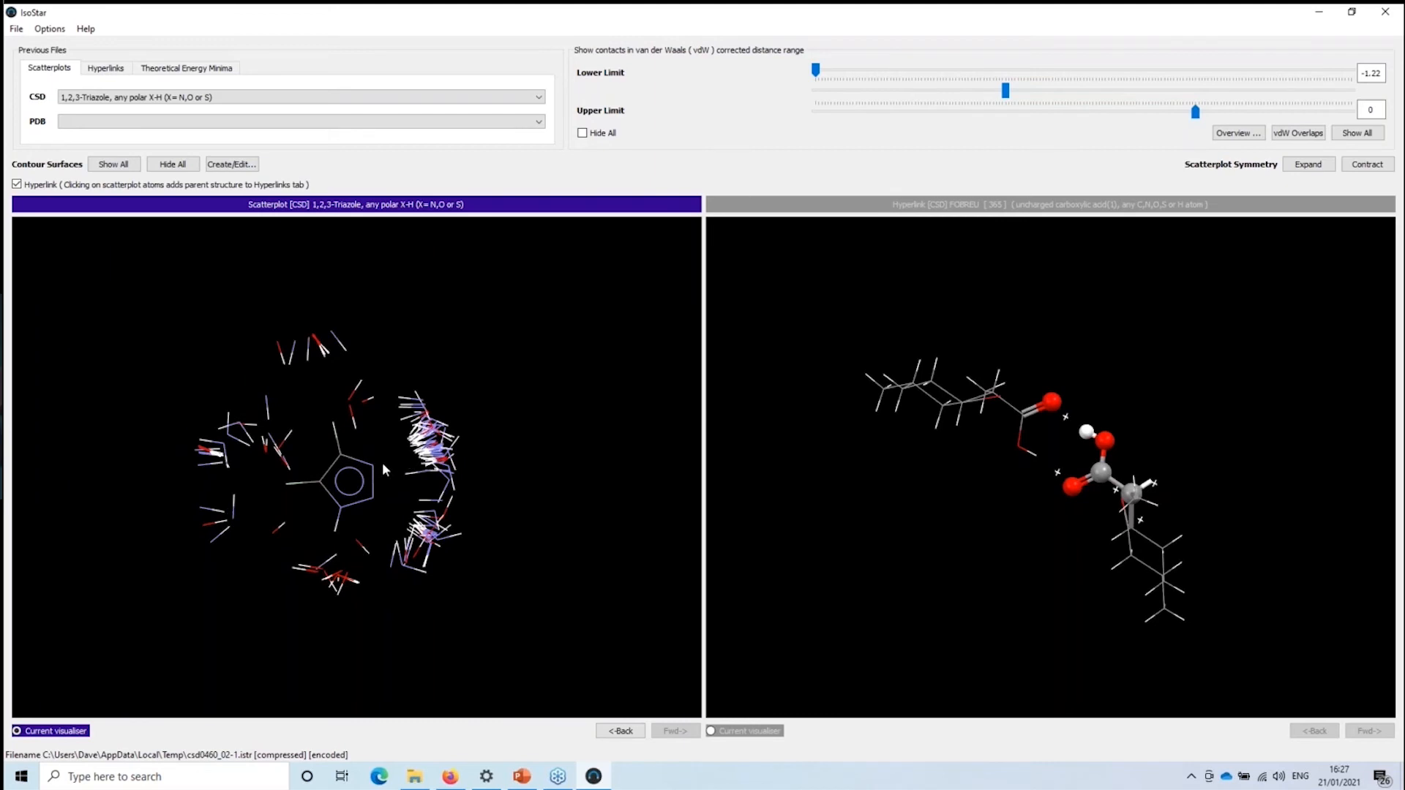
pyautogui.moveTo(509, 429)
pyautogui.mouseDown()
pyautogui.moveTo(539, 431)
pyautogui.moveTo(498, 423)
pyautogui.mouseUp()
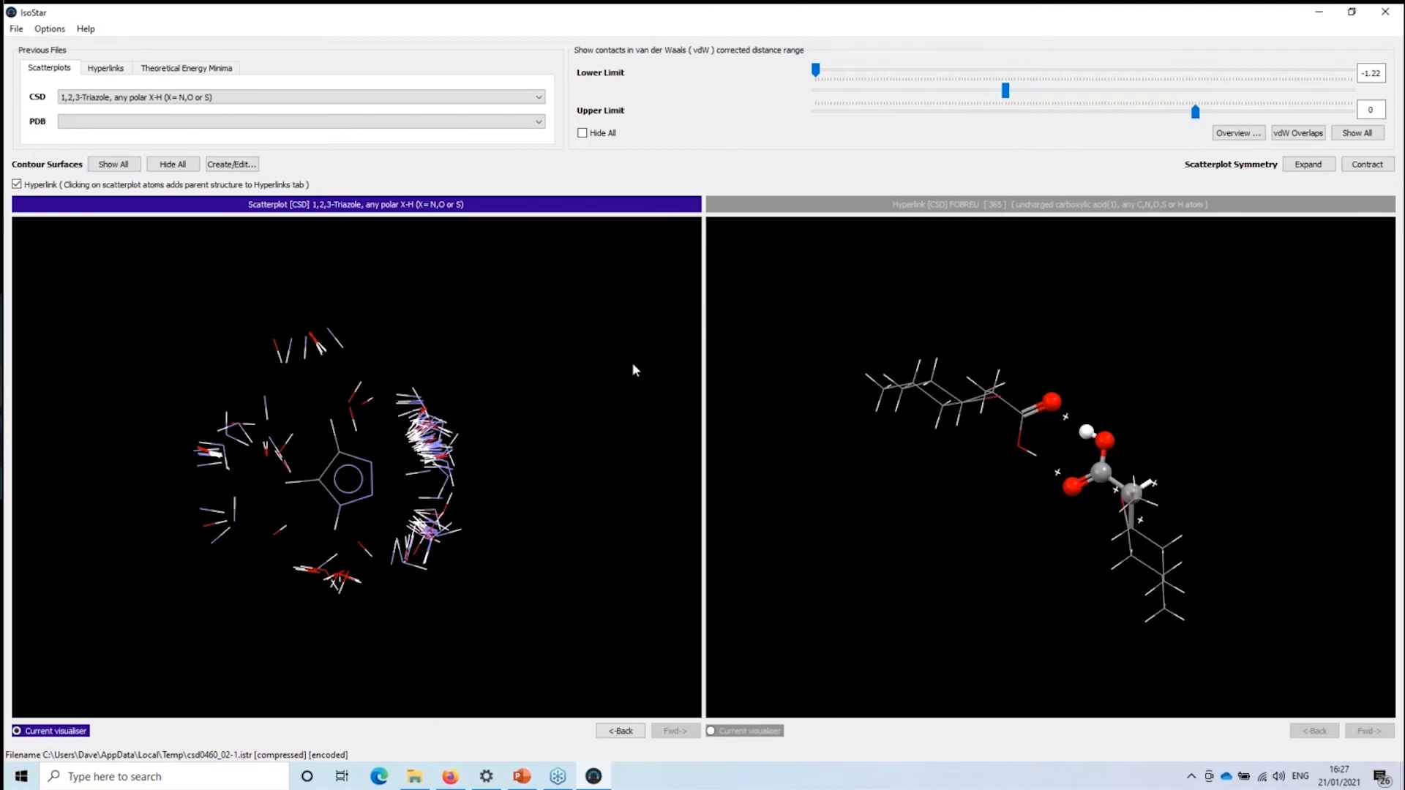
pyautogui.click(1398, 15)
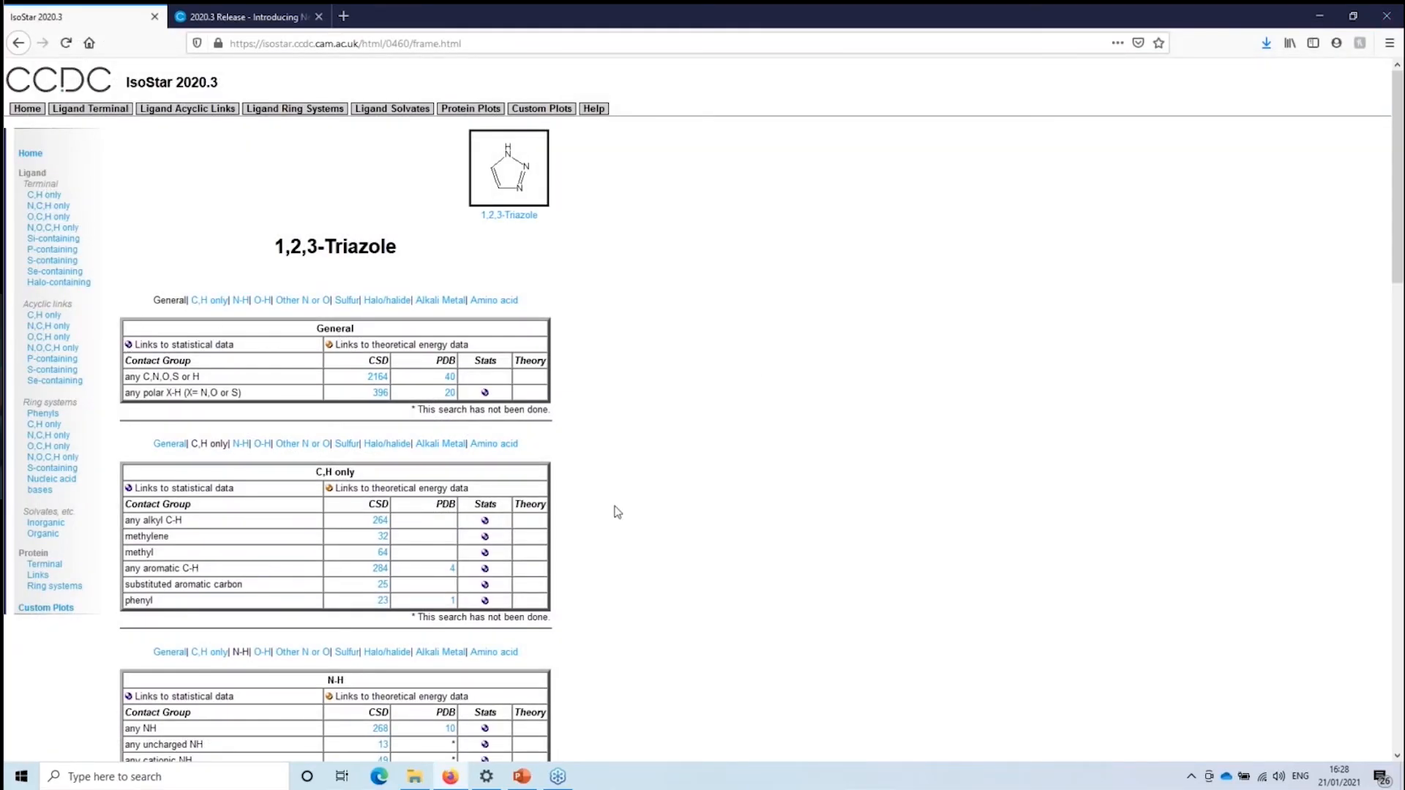
# Review the 1,2,3-Triazole contact groups and open the phenyl page from the Phenyls ring systems
pyautogui.scroll(-20, 617, 512)
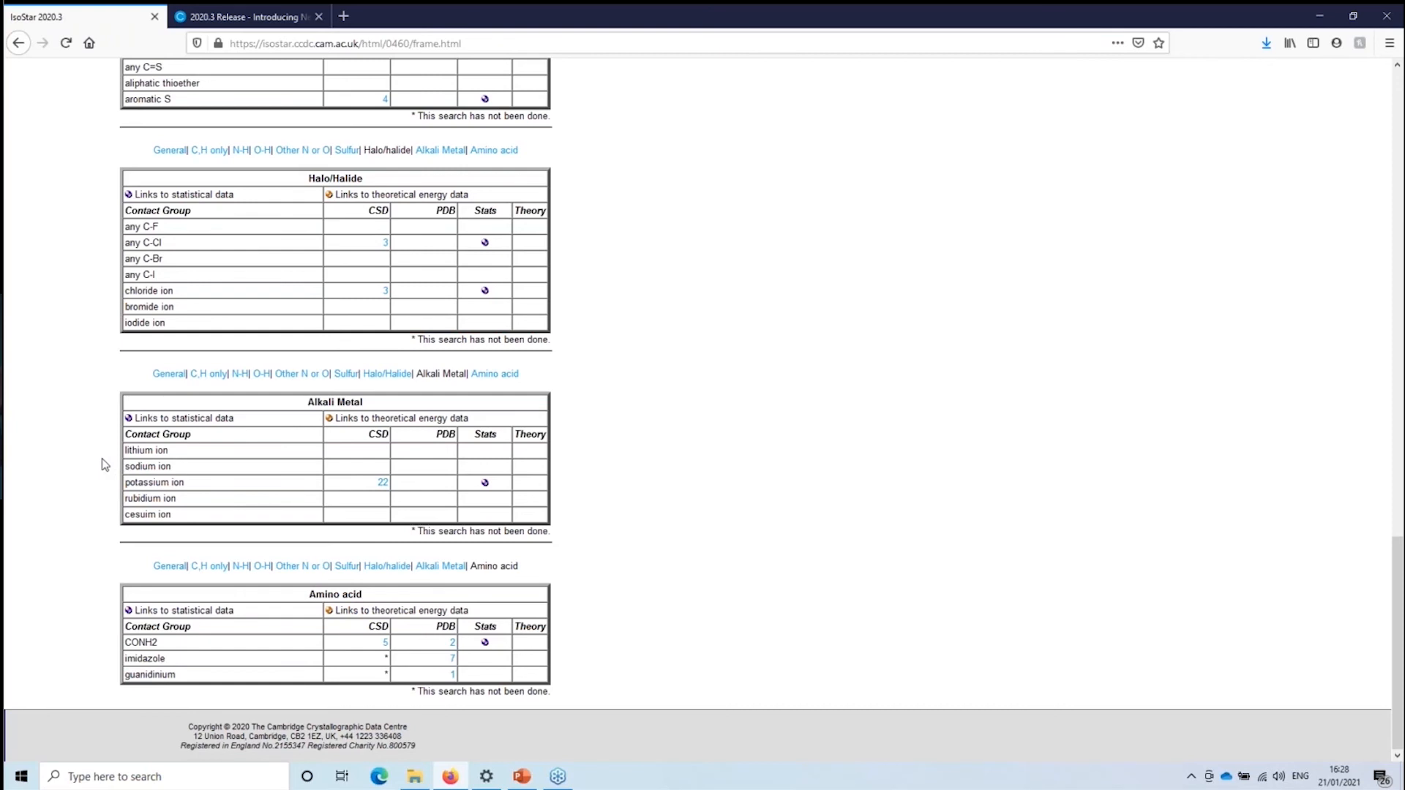
pyautogui.scroll(20, 102, 461)
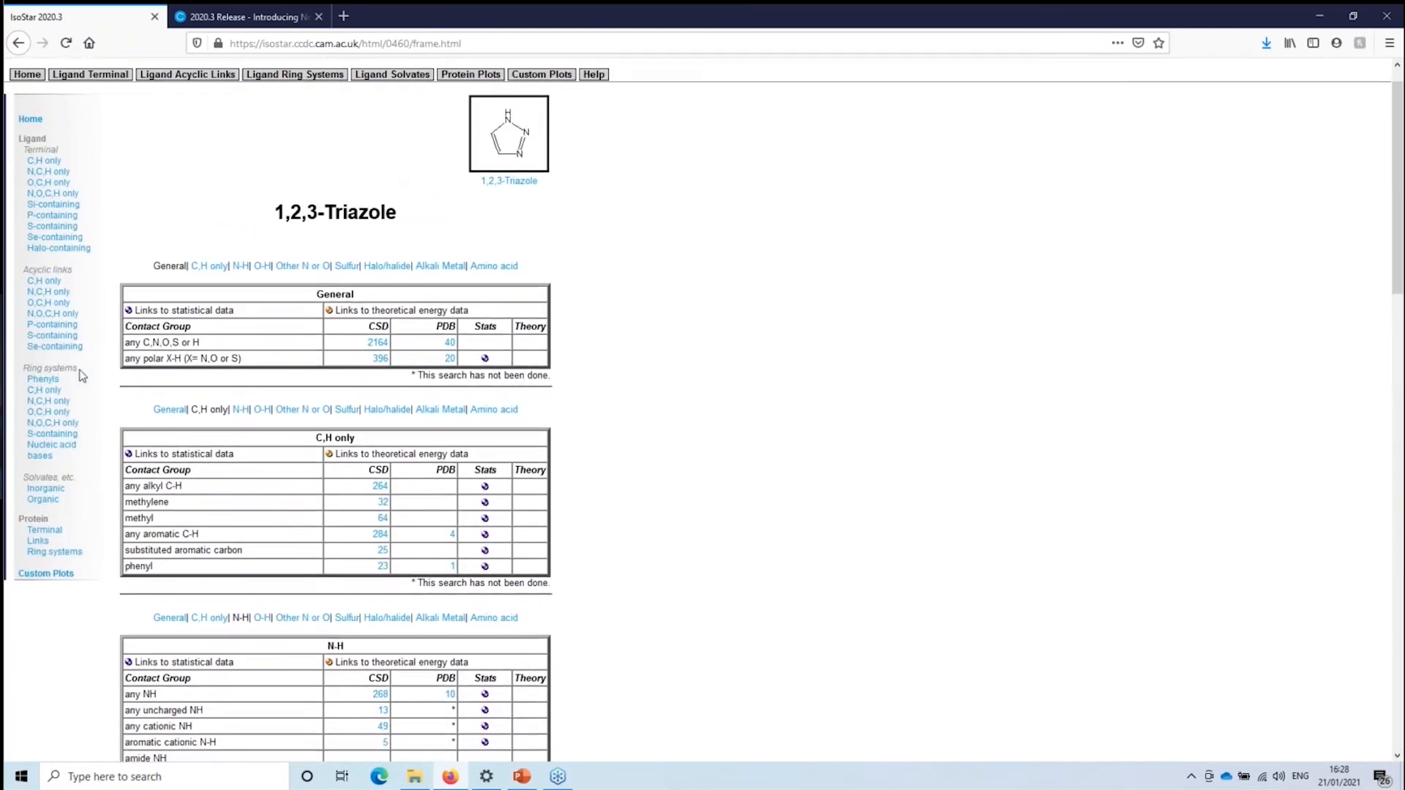
pyautogui.click(44, 380)
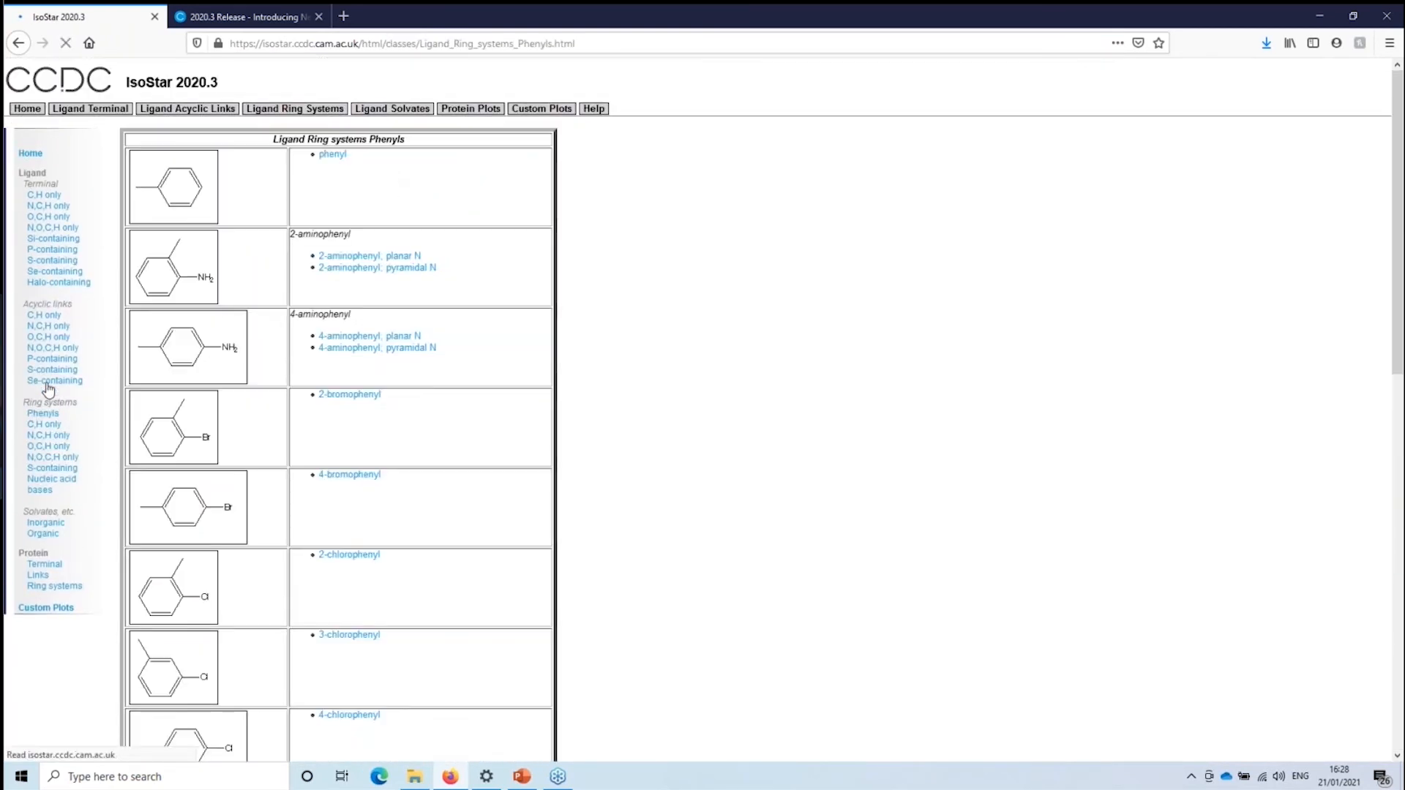
pyautogui.click(340, 157)
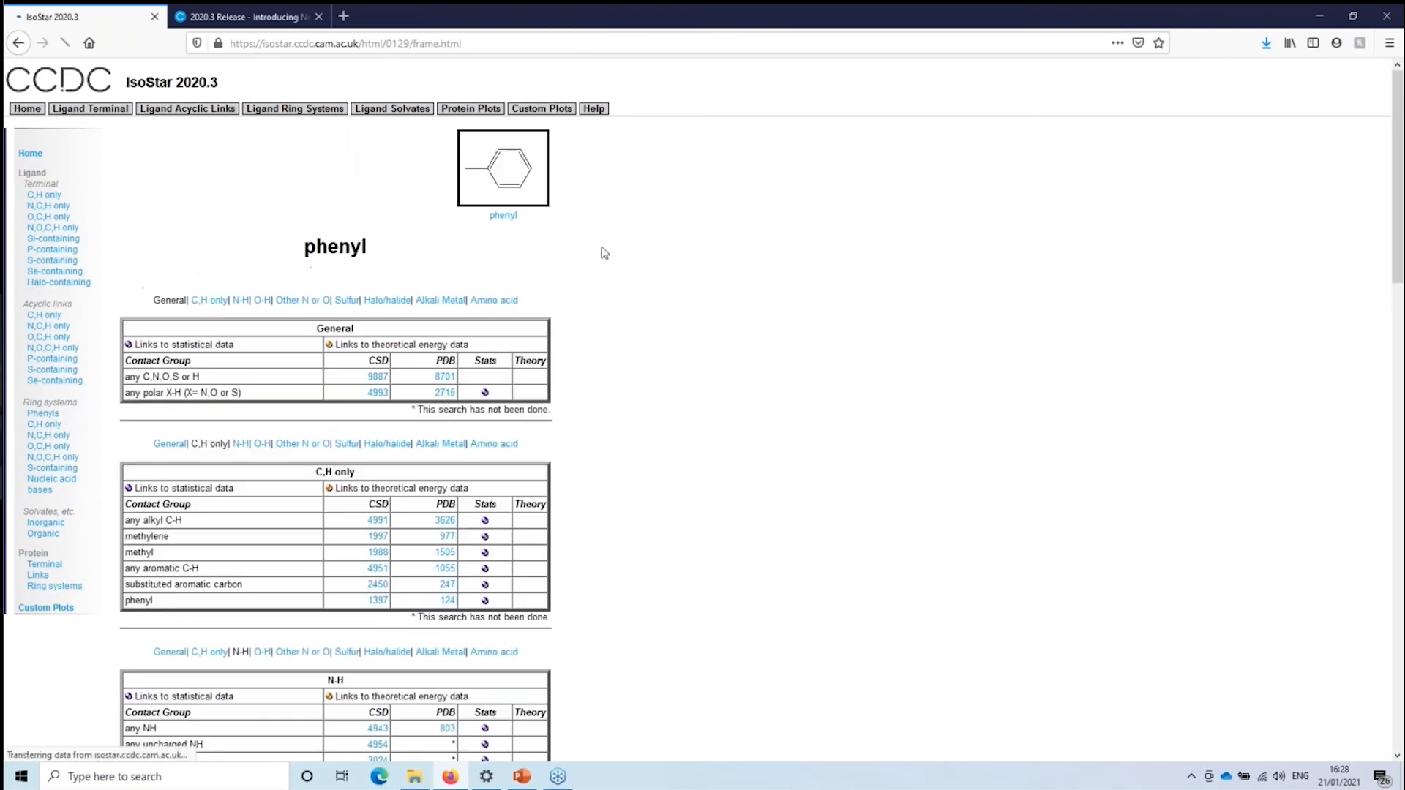
# Load the phenyl CSD scatterplot for the potassium ion and restrict it to vdW overlaps
pyautogui.scroll(-15, 644, 459)
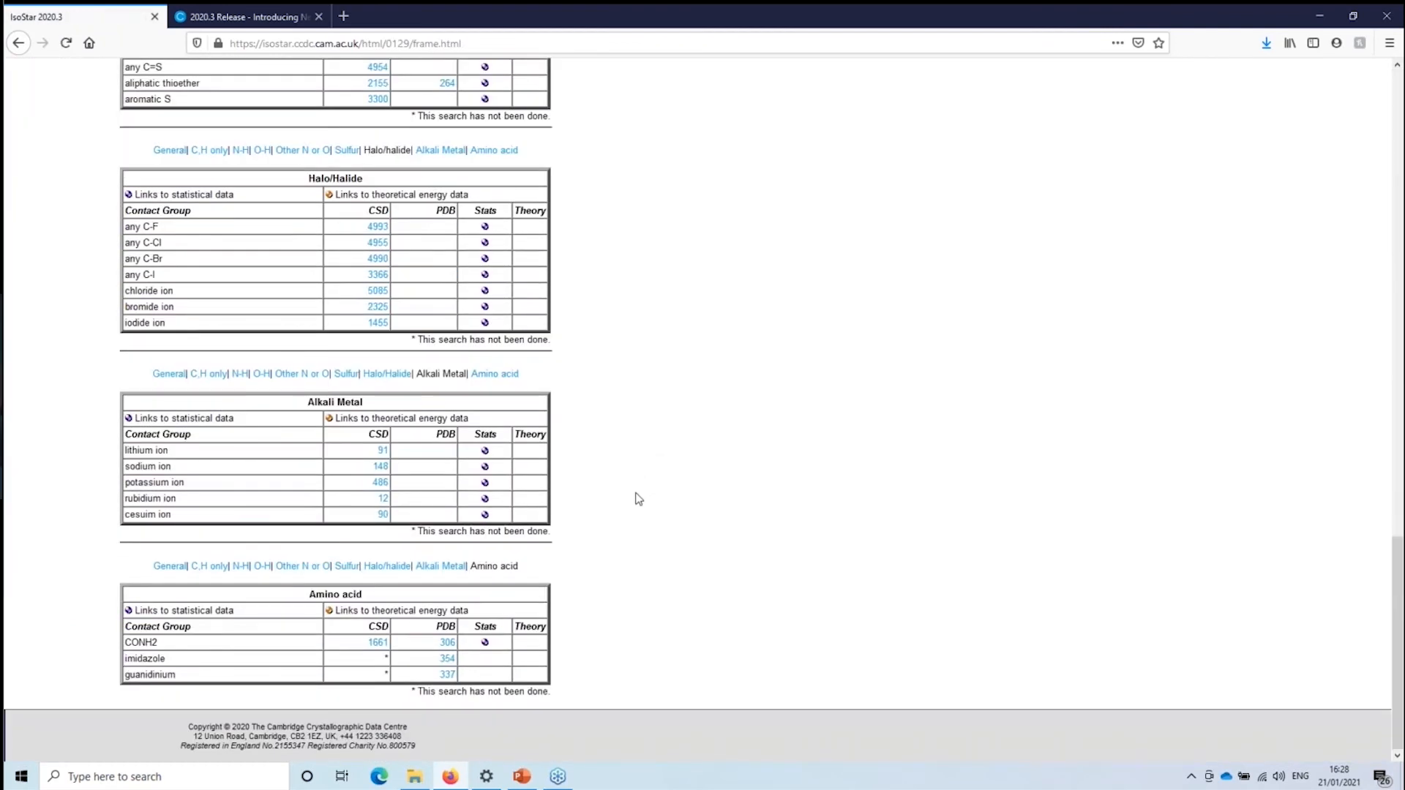
pyautogui.click(381, 485)
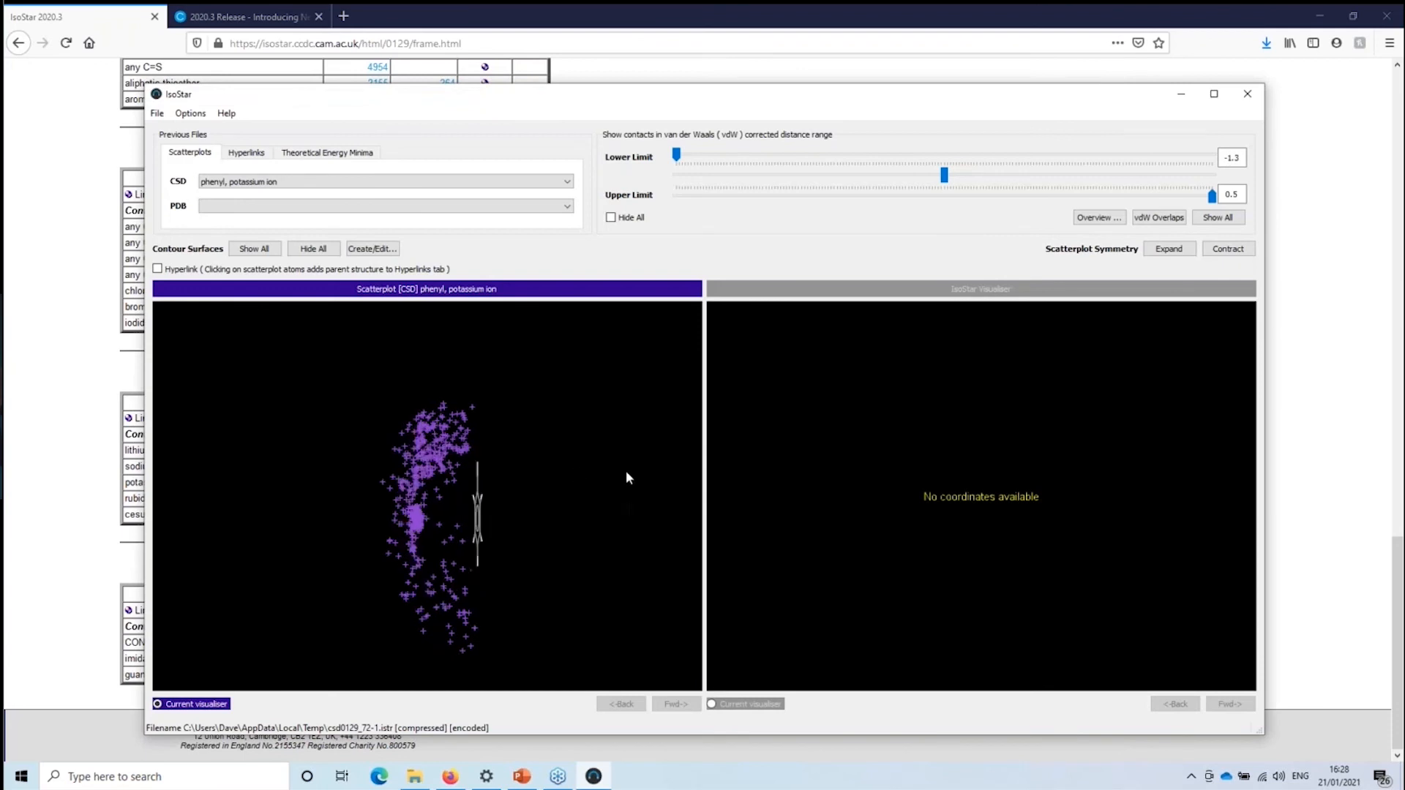
pyautogui.moveTo(630, 472); pyautogui.dragTo(672, 454)
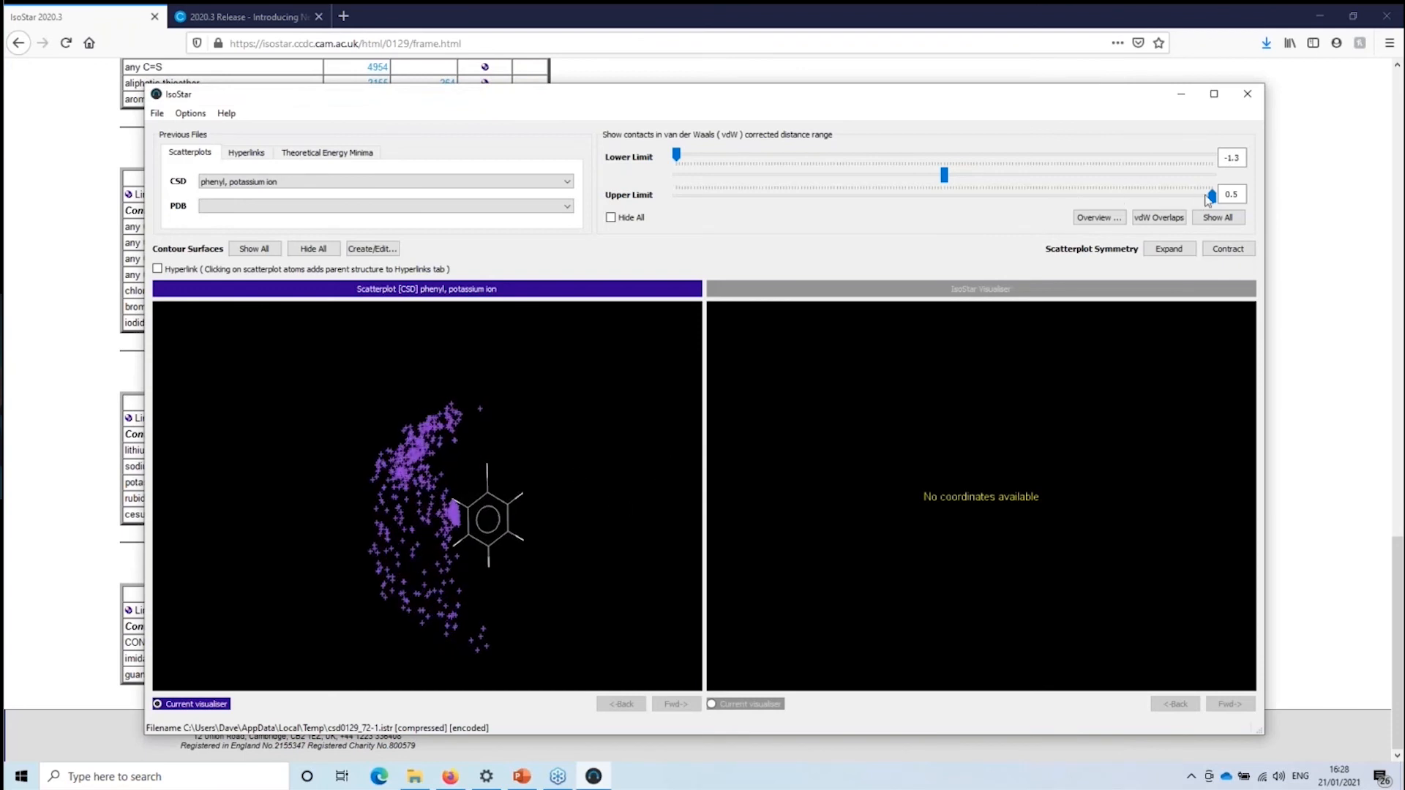
pyautogui.click(1159, 217)
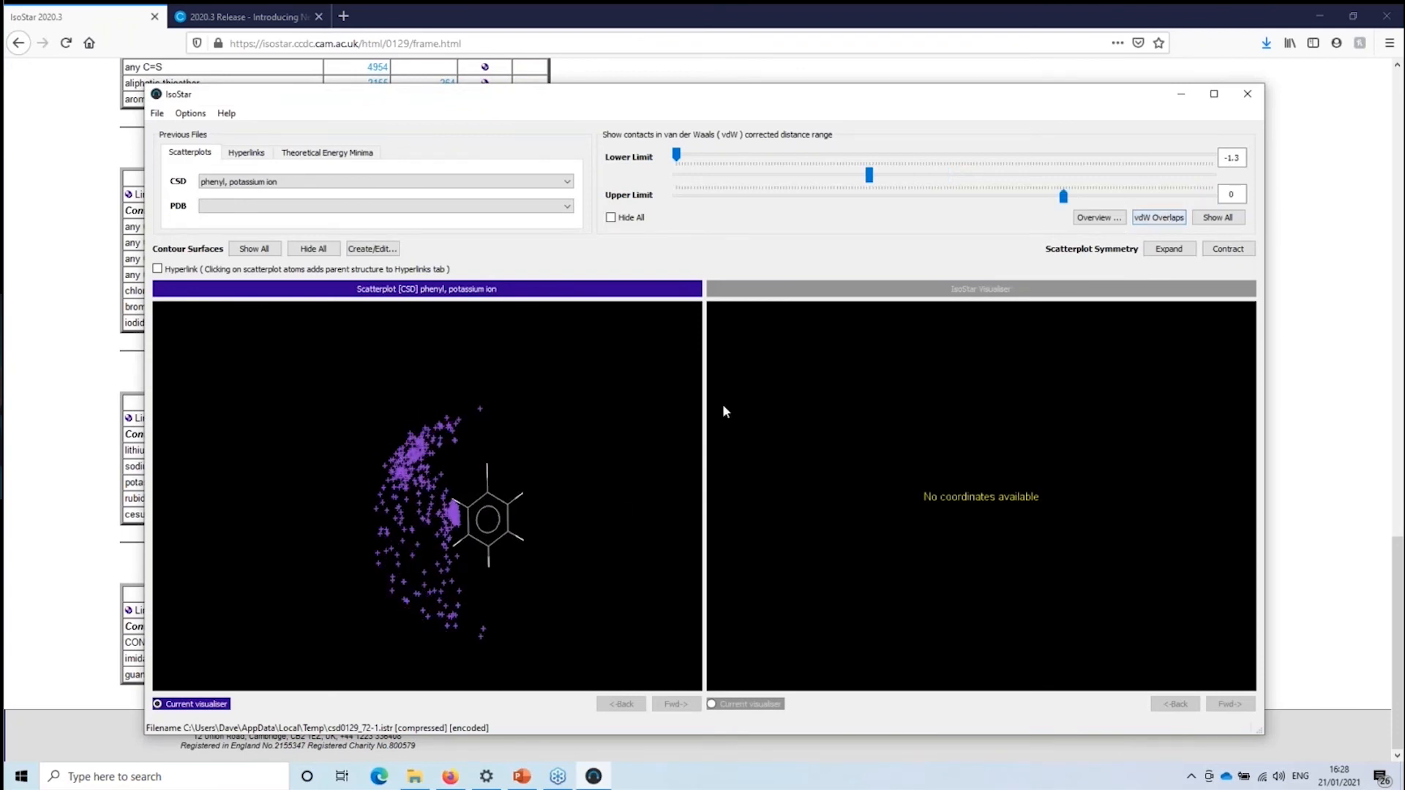
# Examine the distribution of potassium ion contacts above the phenyl ring from several angles
pyautogui.moveTo(579, 476); pyautogui.dragTo(536, 499)
pyautogui.moveTo(446, 506); pyautogui.dragTo(570, 562)
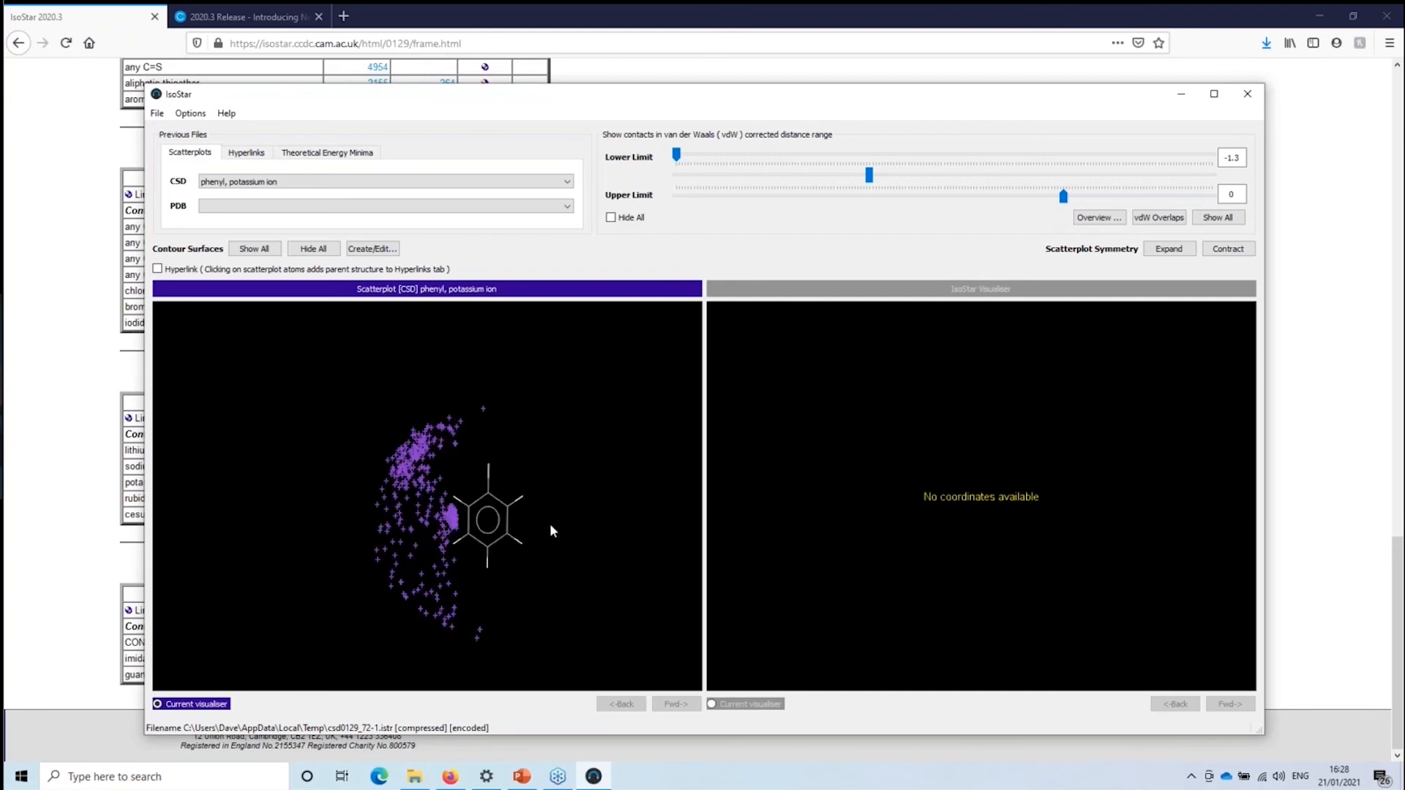
pyautogui.moveTo(550, 524); pyautogui.dragTo(594, 484)
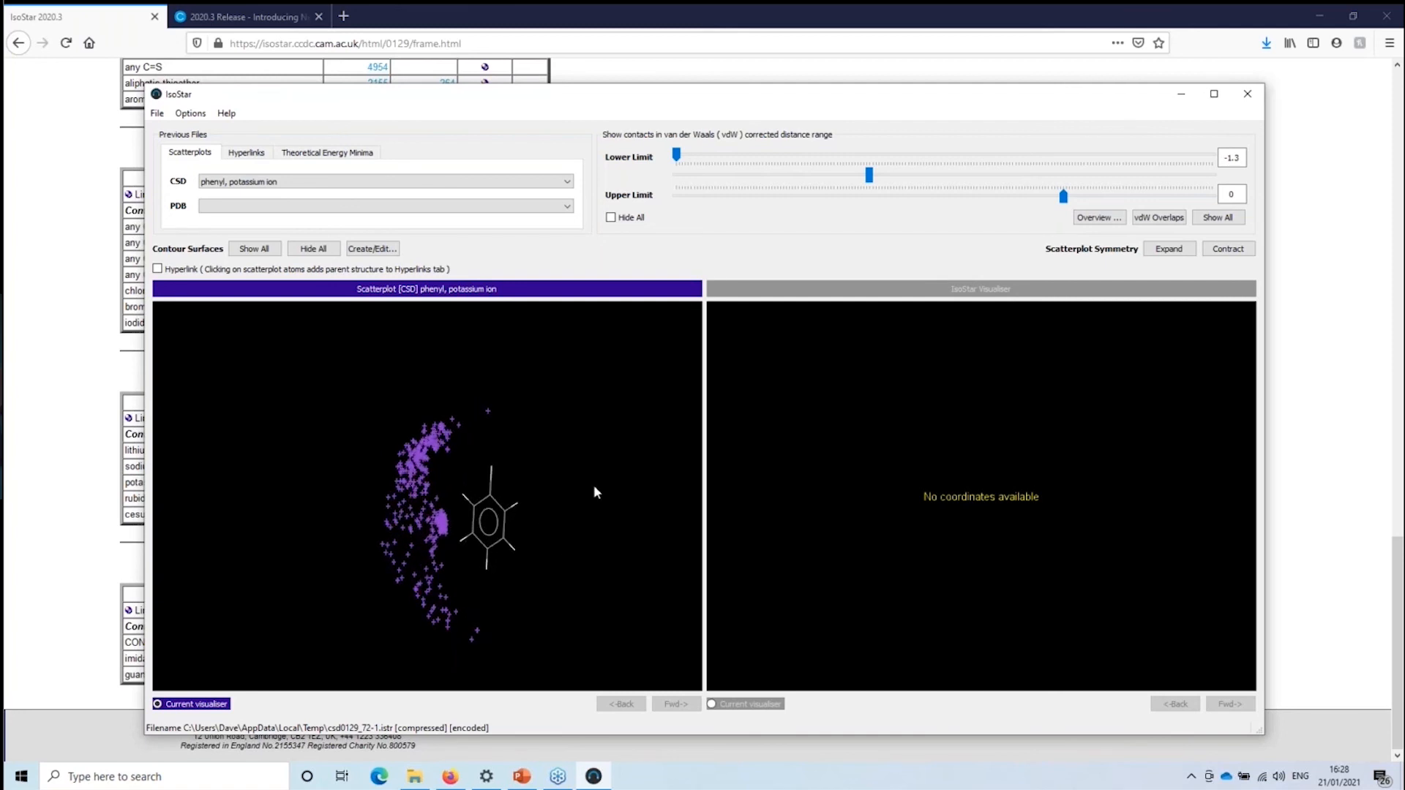
# Enable hyperlinks for scatterplot atoms and inspect the parent structure of a potassium contact in the dense cluster over the phenyl ring
pyautogui.click(158, 269)
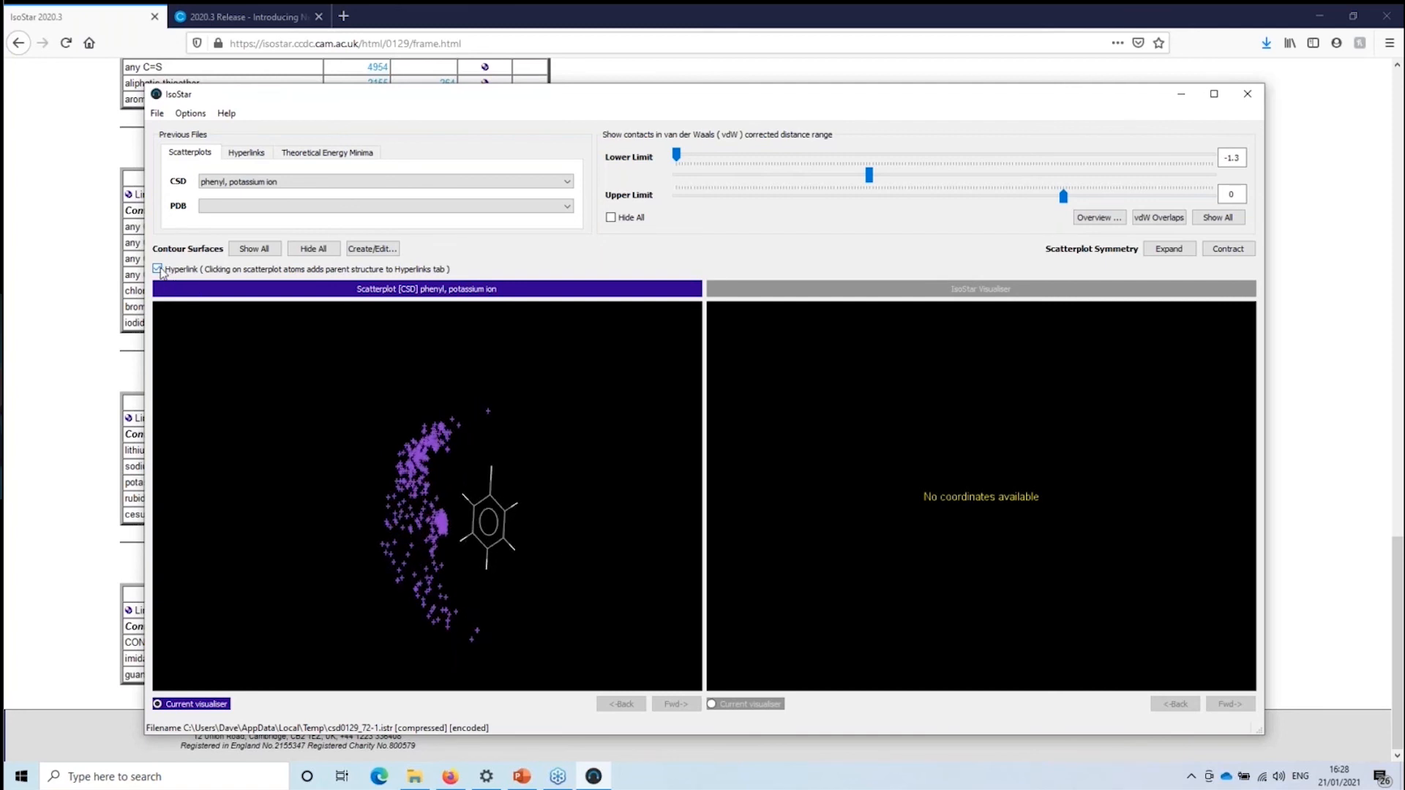
pyautogui.click(444, 525)
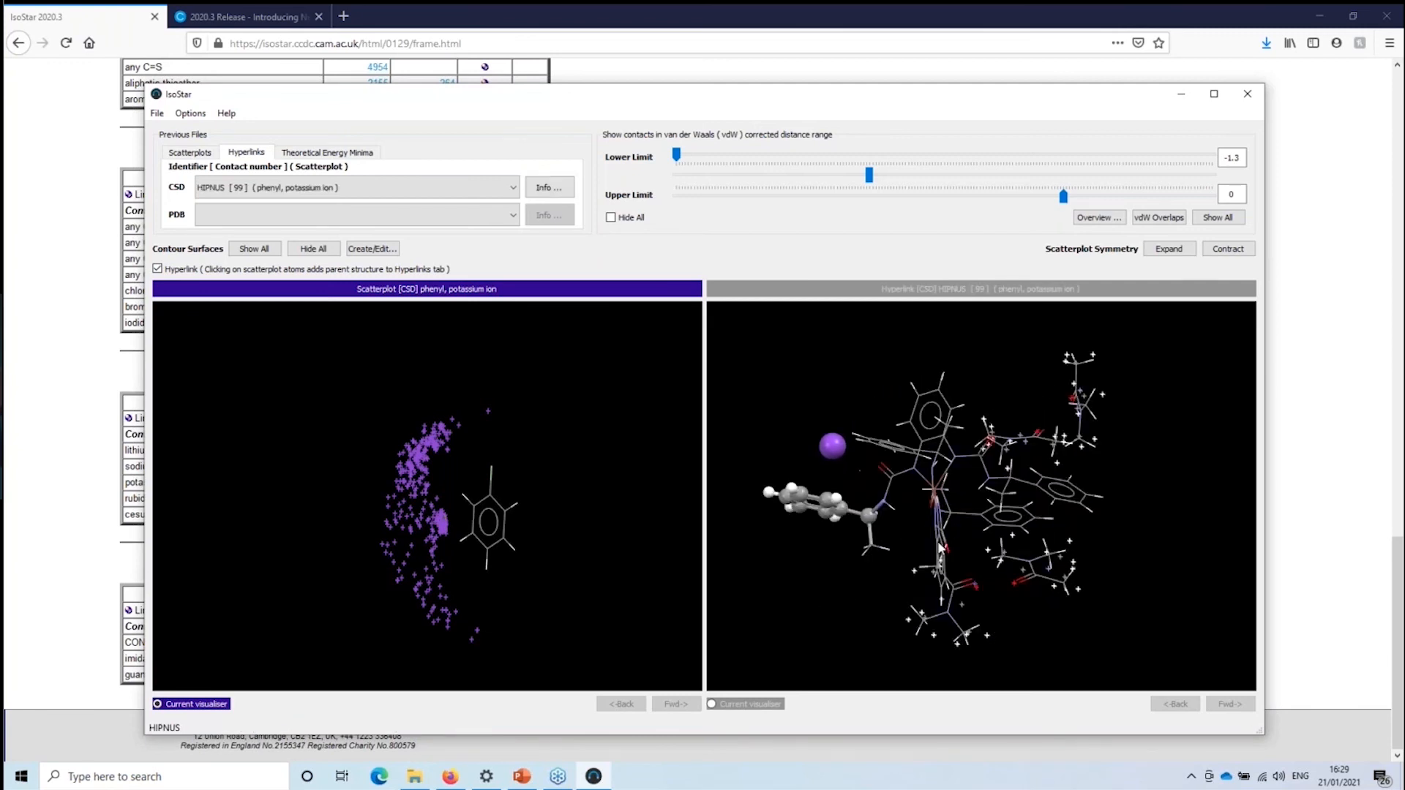
pyautogui.moveTo(941, 547); pyautogui.dragTo(840, 513)
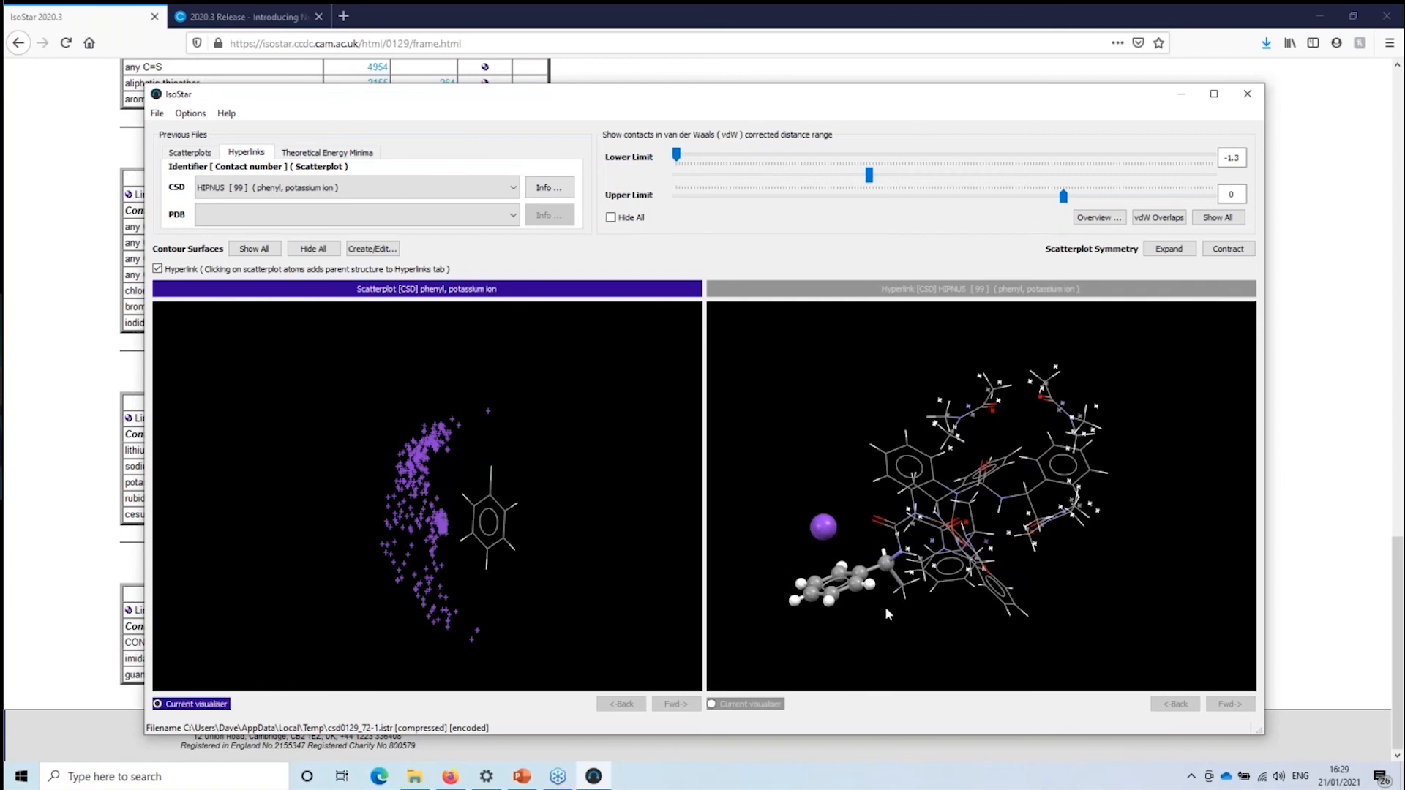
pyautogui.moveTo(885, 606); pyautogui.dragTo(876, 653)
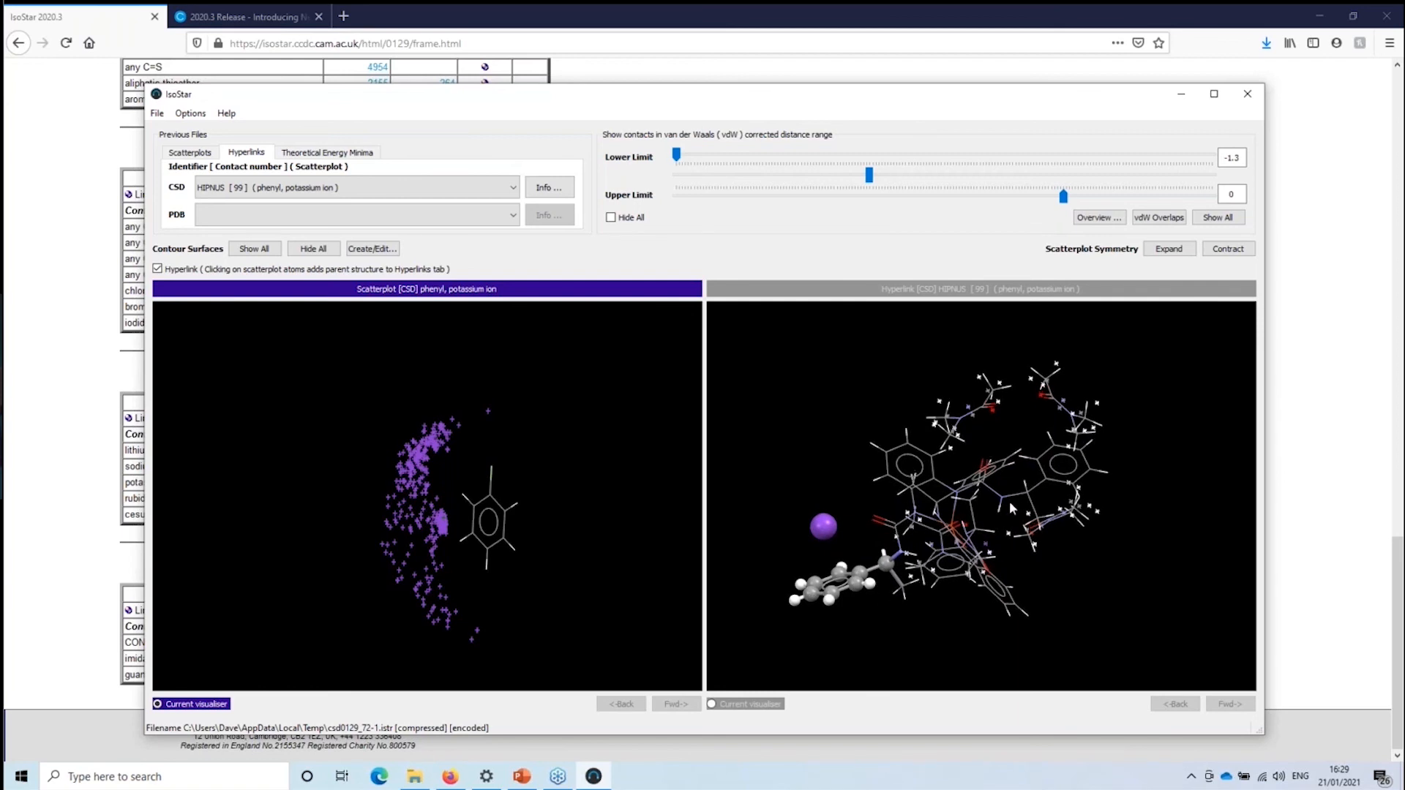
# Close the IsoStar visualiser and return to the beginning of the phenyl contact tables in the browser
pyautogui.click(1247, 95)
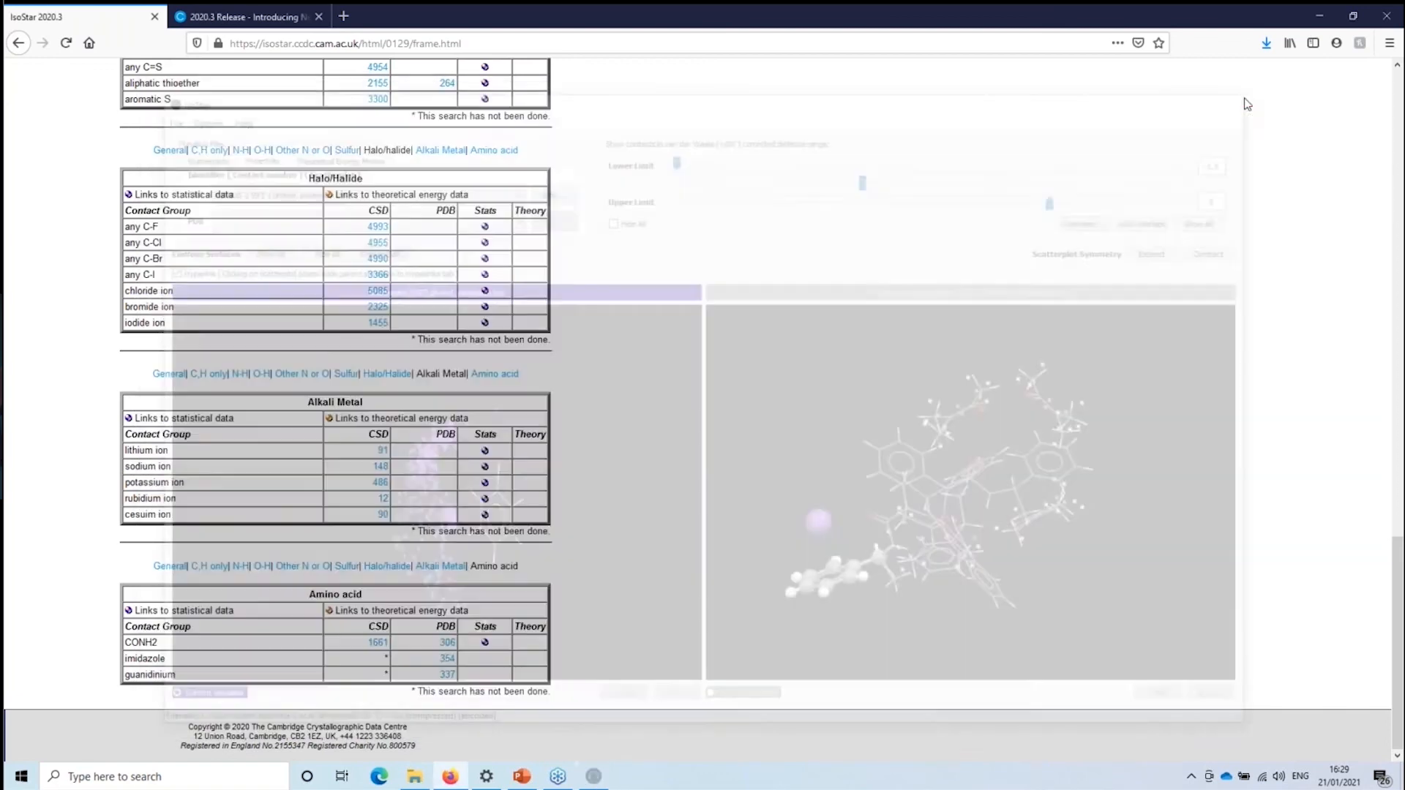
pyautogui.scroll(15, 821, 403)
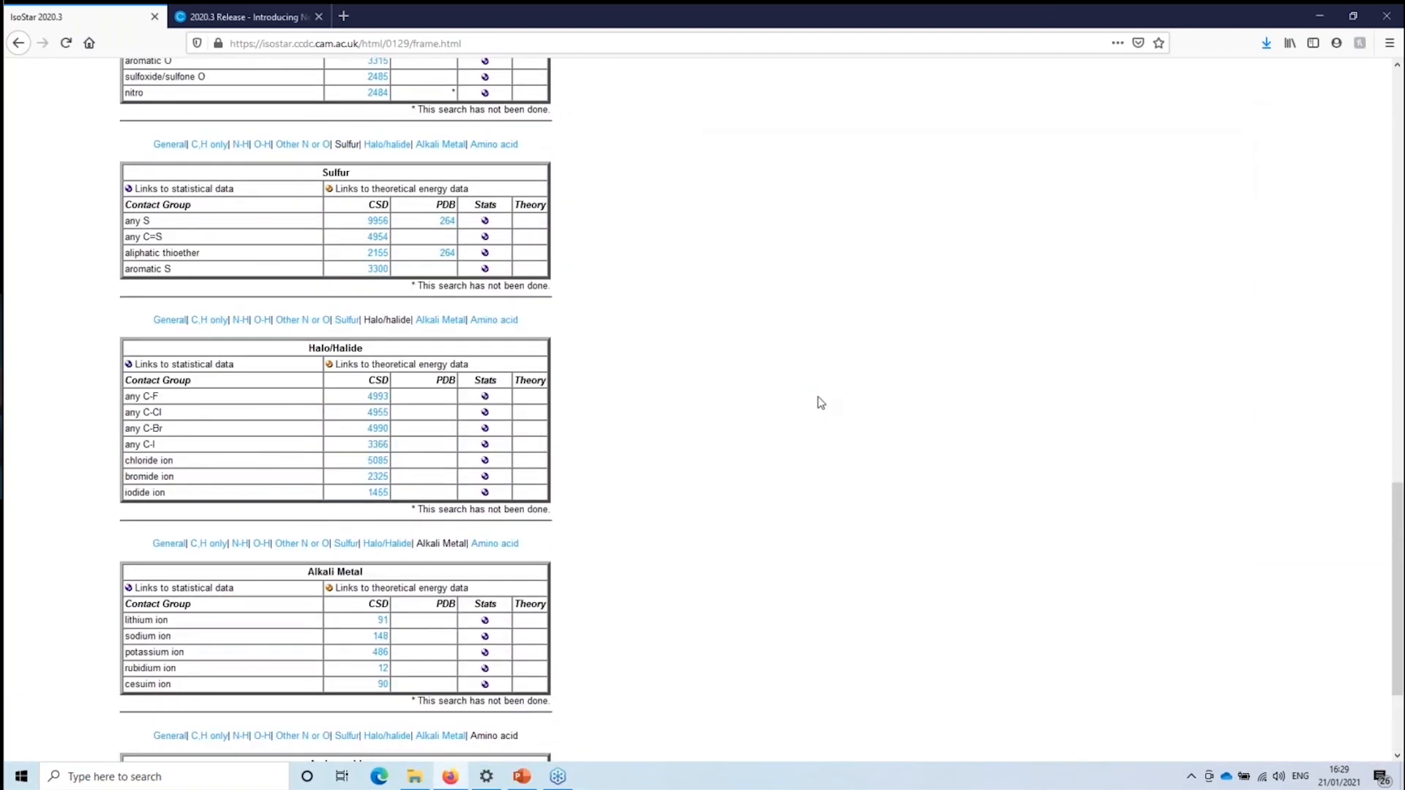
pyautogui.scroll(6, 821, 403)
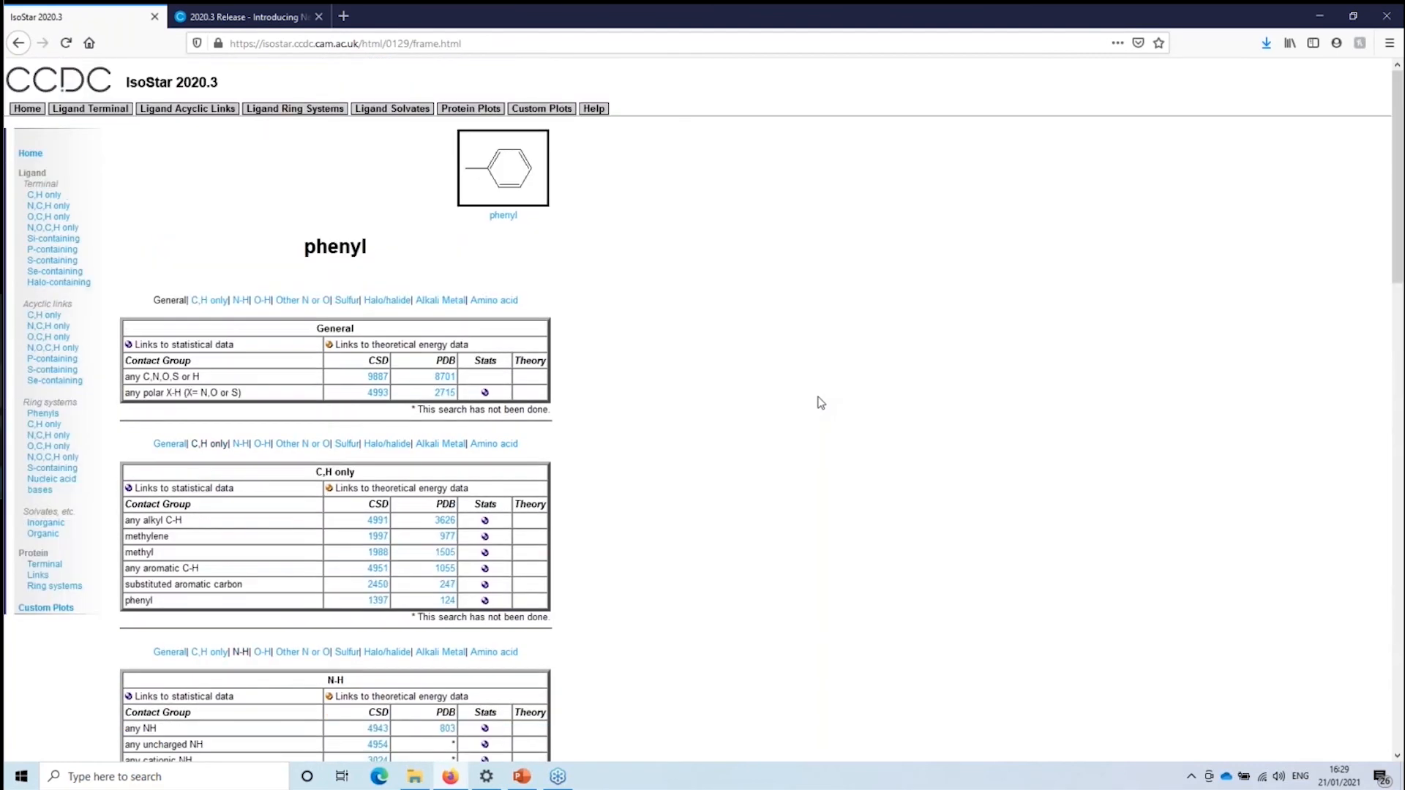